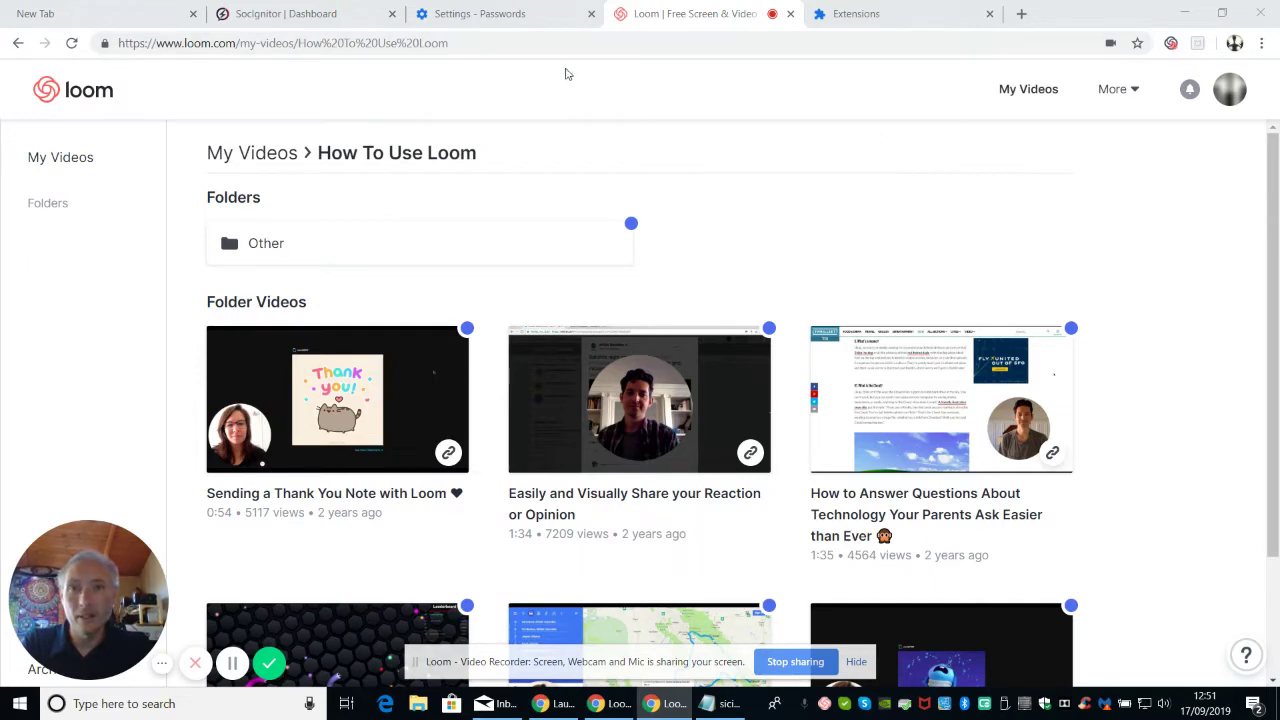
- Switch from Loom to the SocIgnitor dashboard tab showing its Lifetime Summary
click(314, 16)
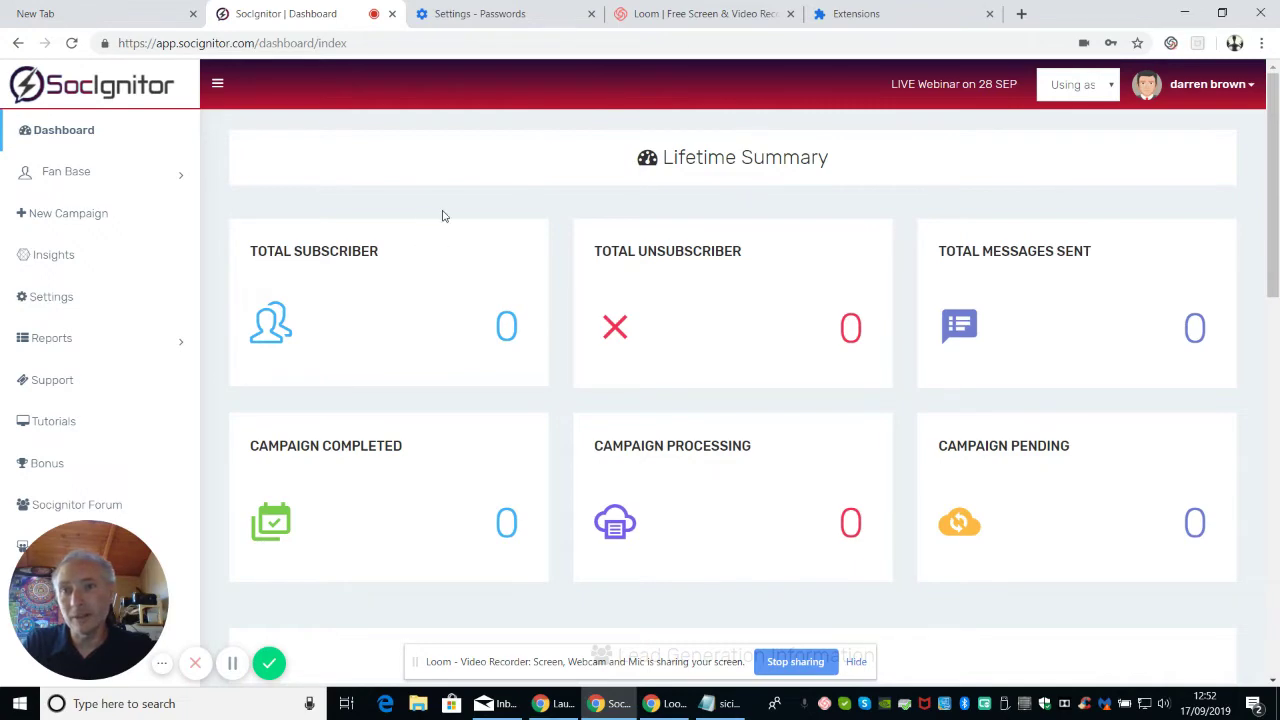
- Start a new Auto Content campaign with 'diet' as the search keyword
click(105, 214)
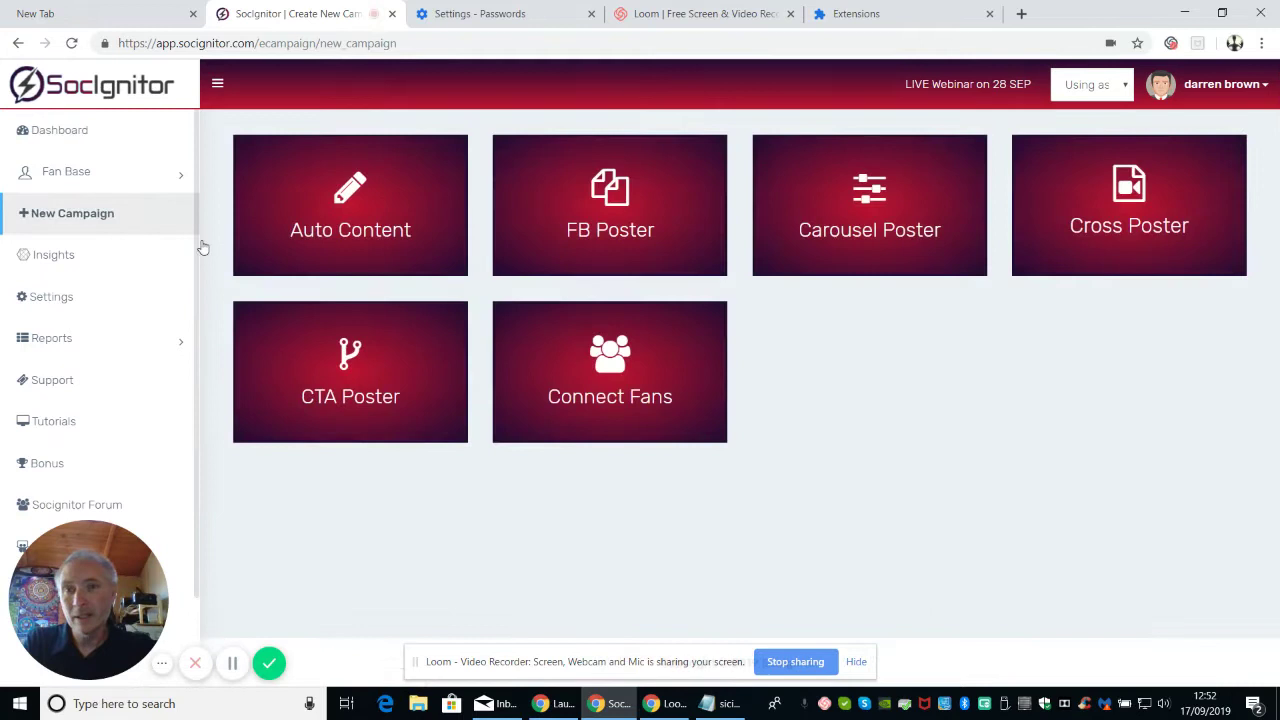
click(330, 220)
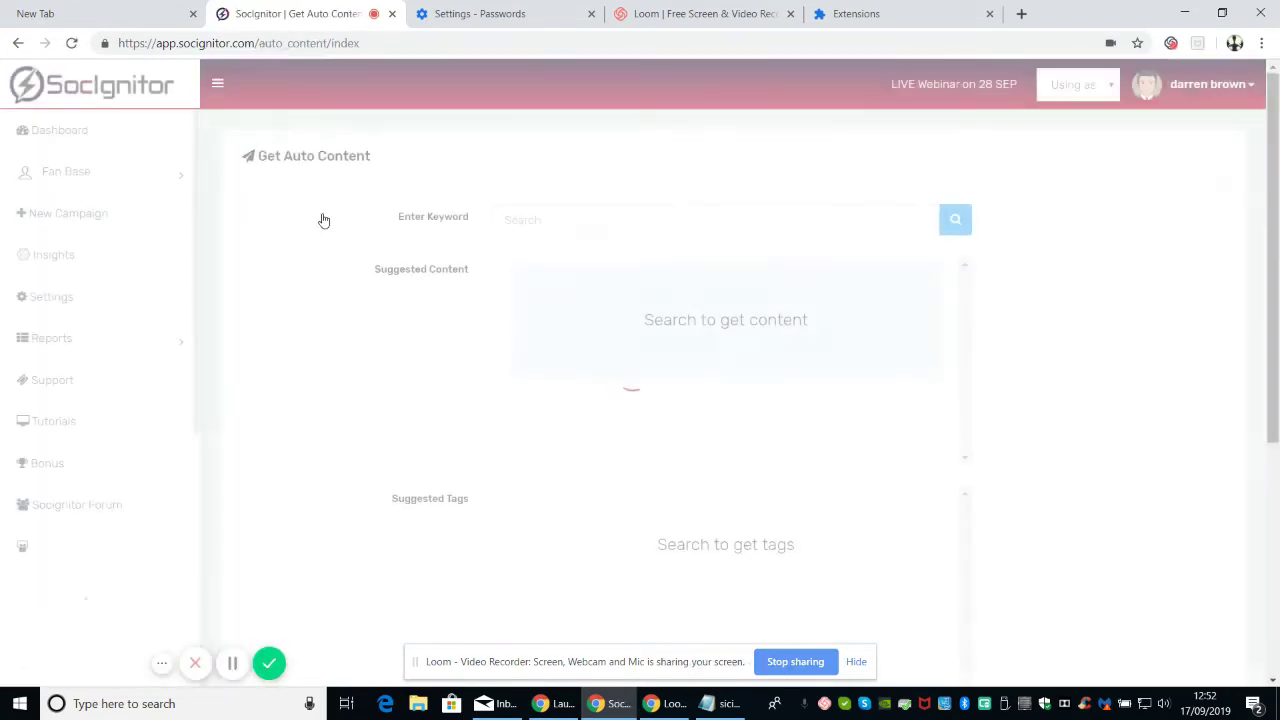
click(525, 222)
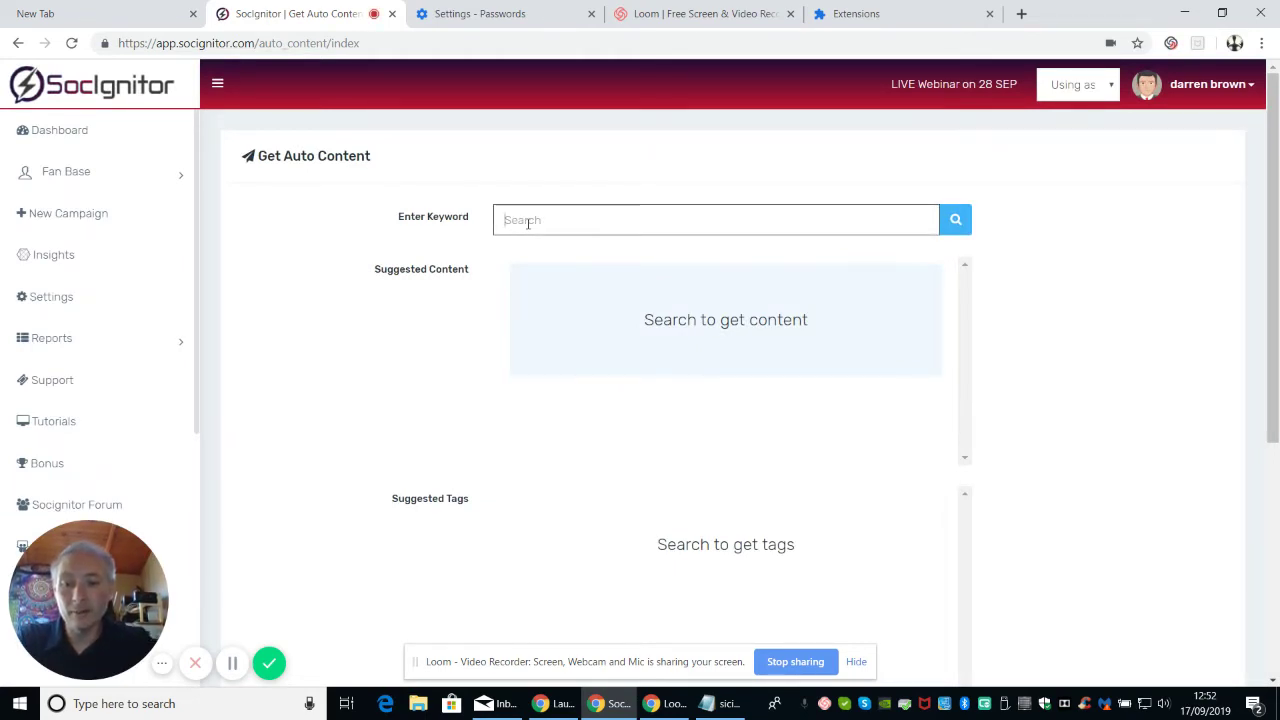
text(diet)
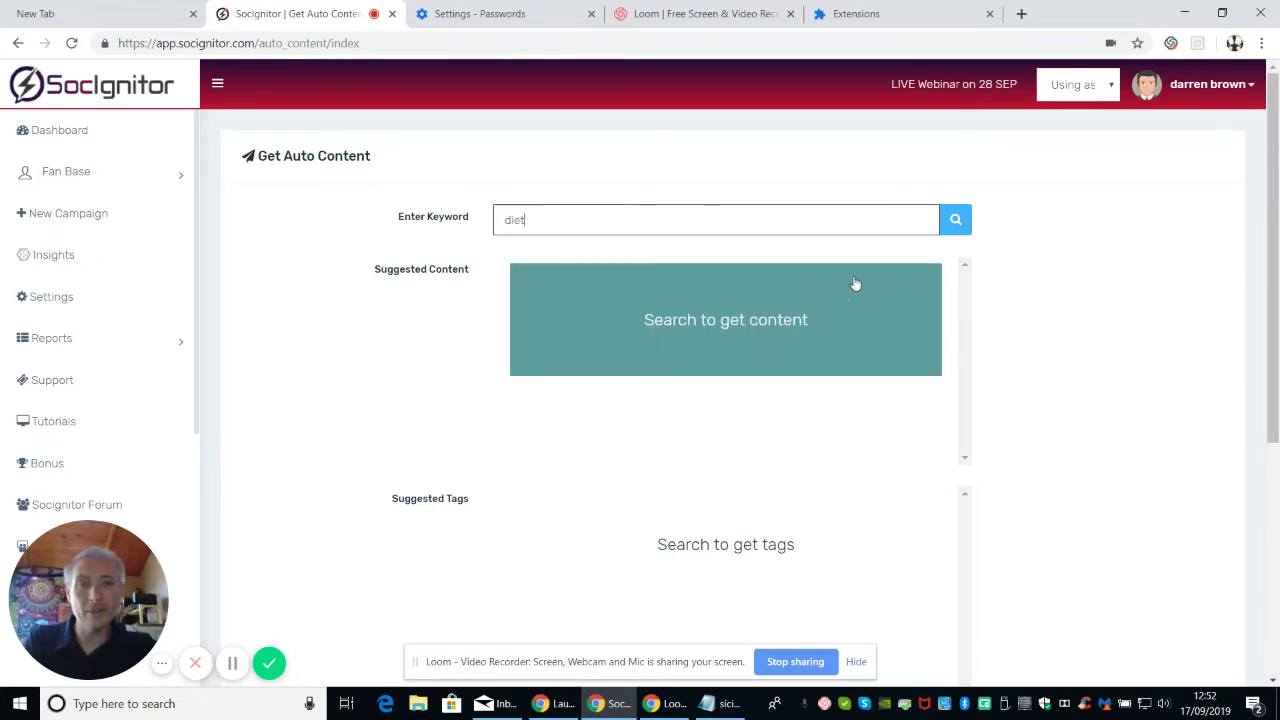
- Search for 'diet' content and highlight the Simple Diet lunches suggestion
click(950, 226)
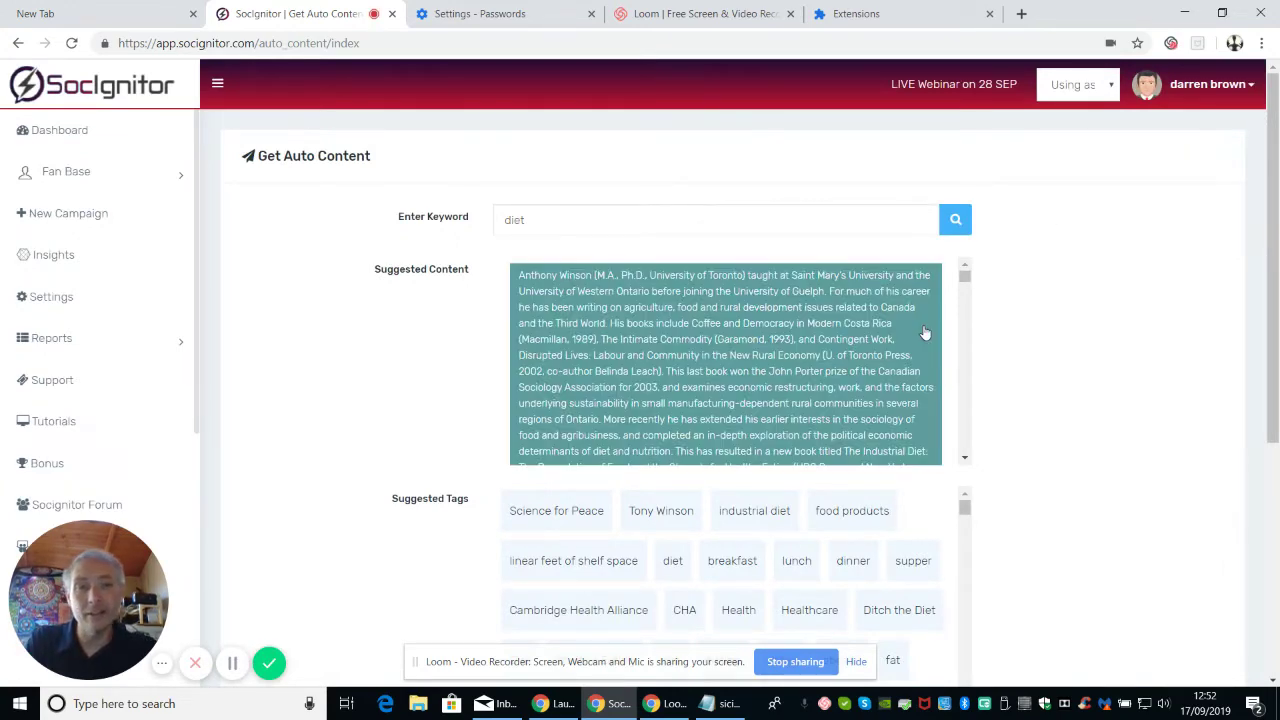
click(966, 458)
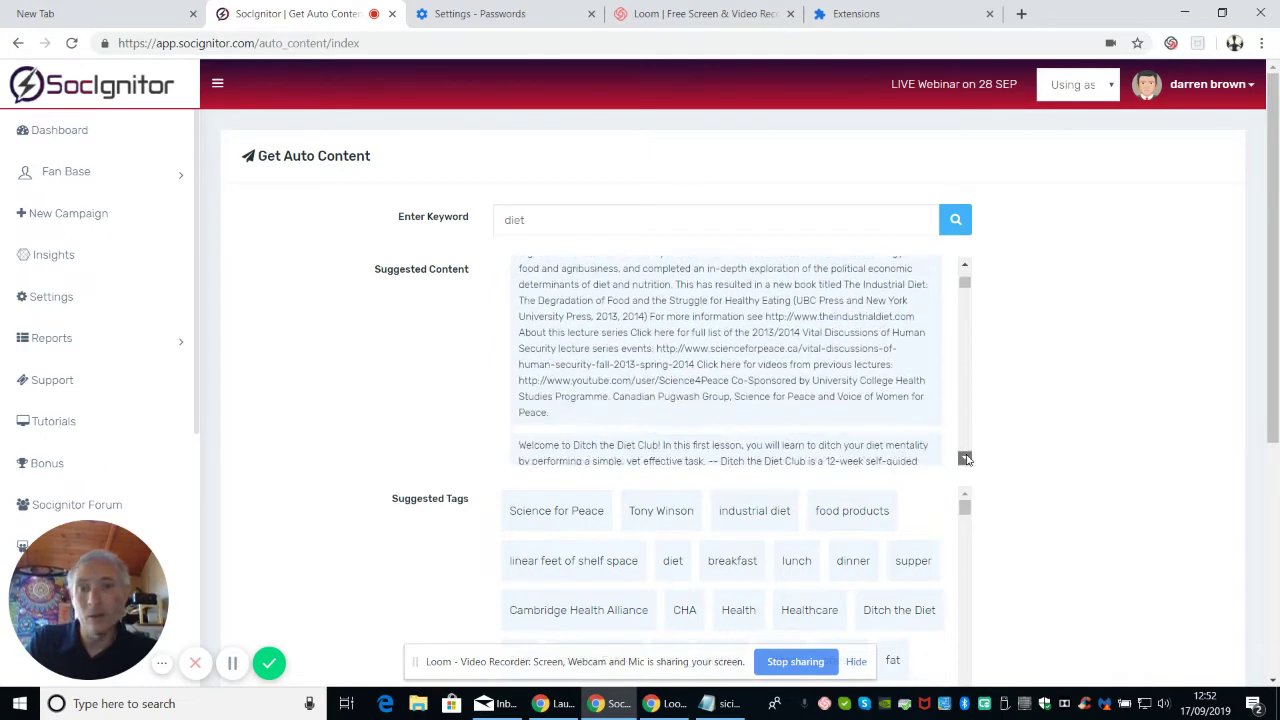
drag(966, 458, 965, 461)
triple_click(972, 460)
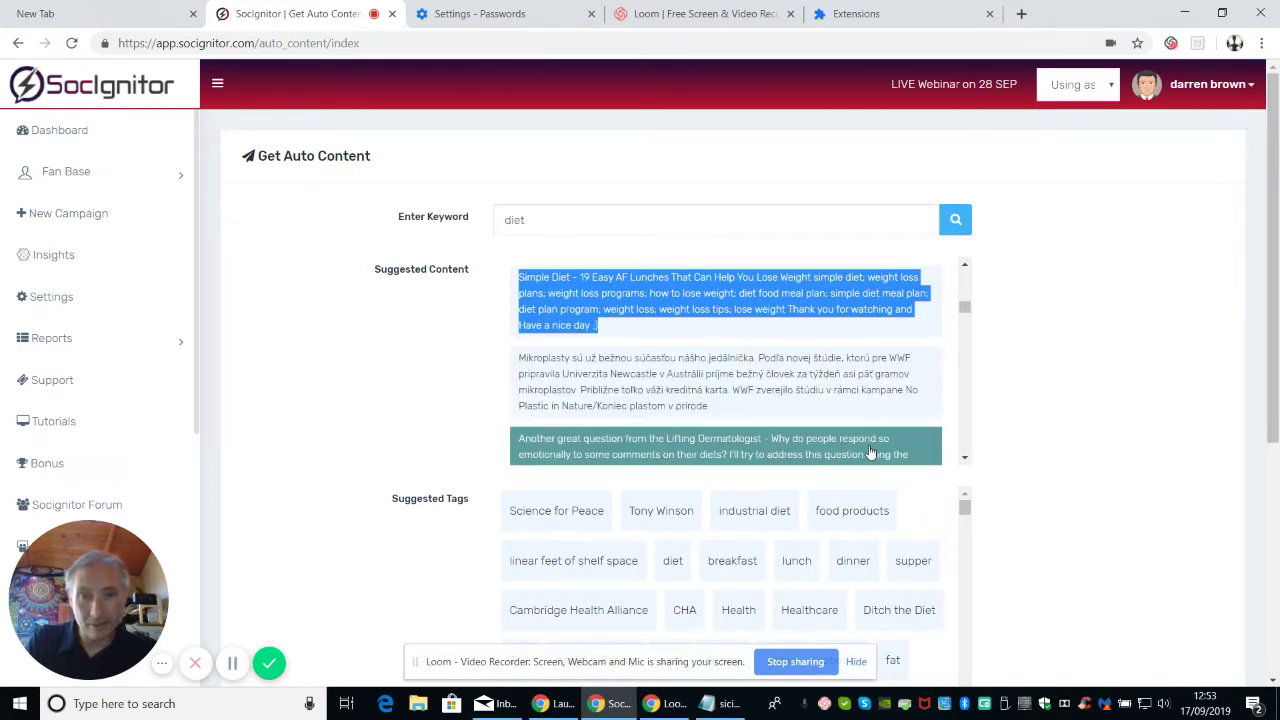
- Select the 'Is a Vegan diet helpful in the prevention of Alzheimer's?' suggestion
click(965, 458)
click(965, 458)
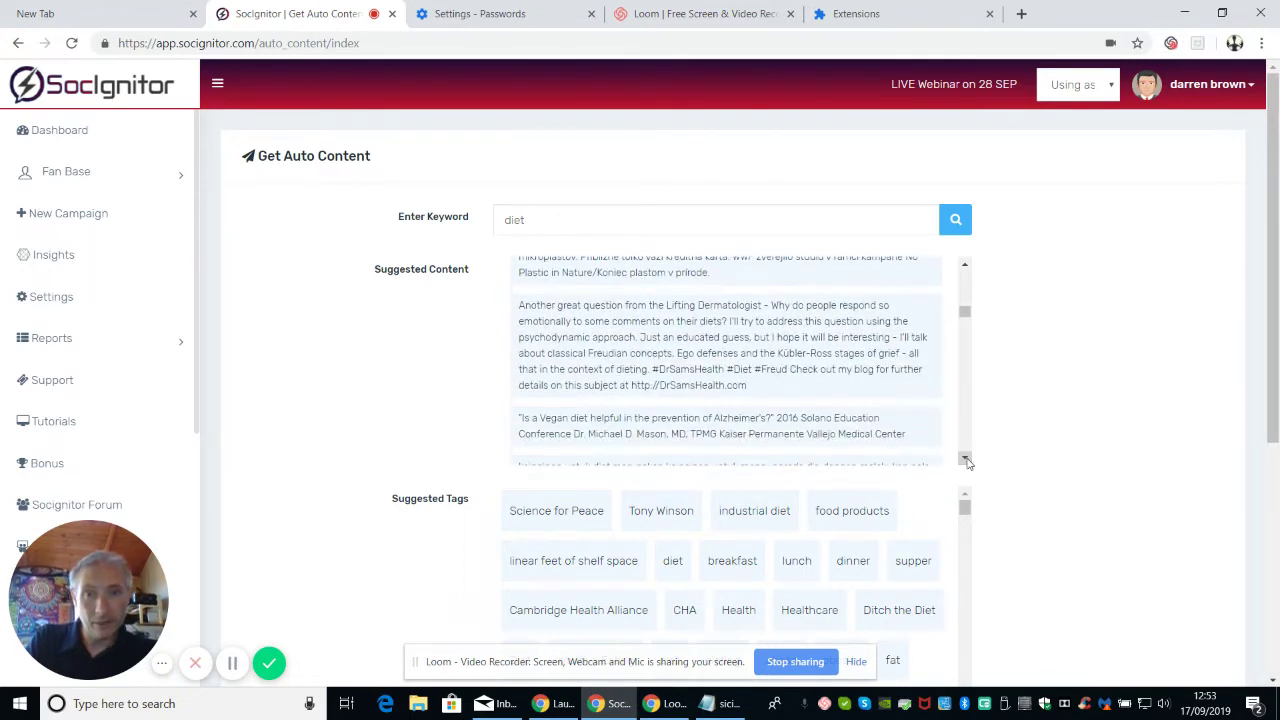
click(965, 458)
click(965, 458)
click(965, 458)
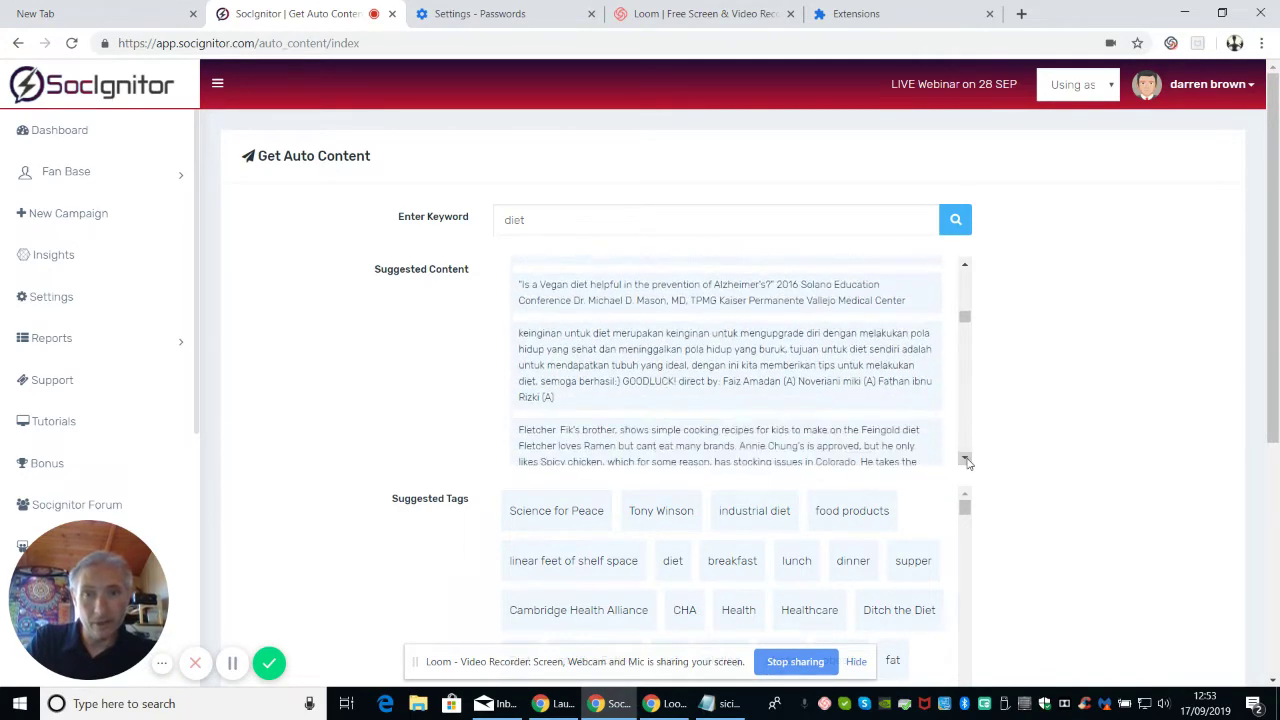
click(790, 297)
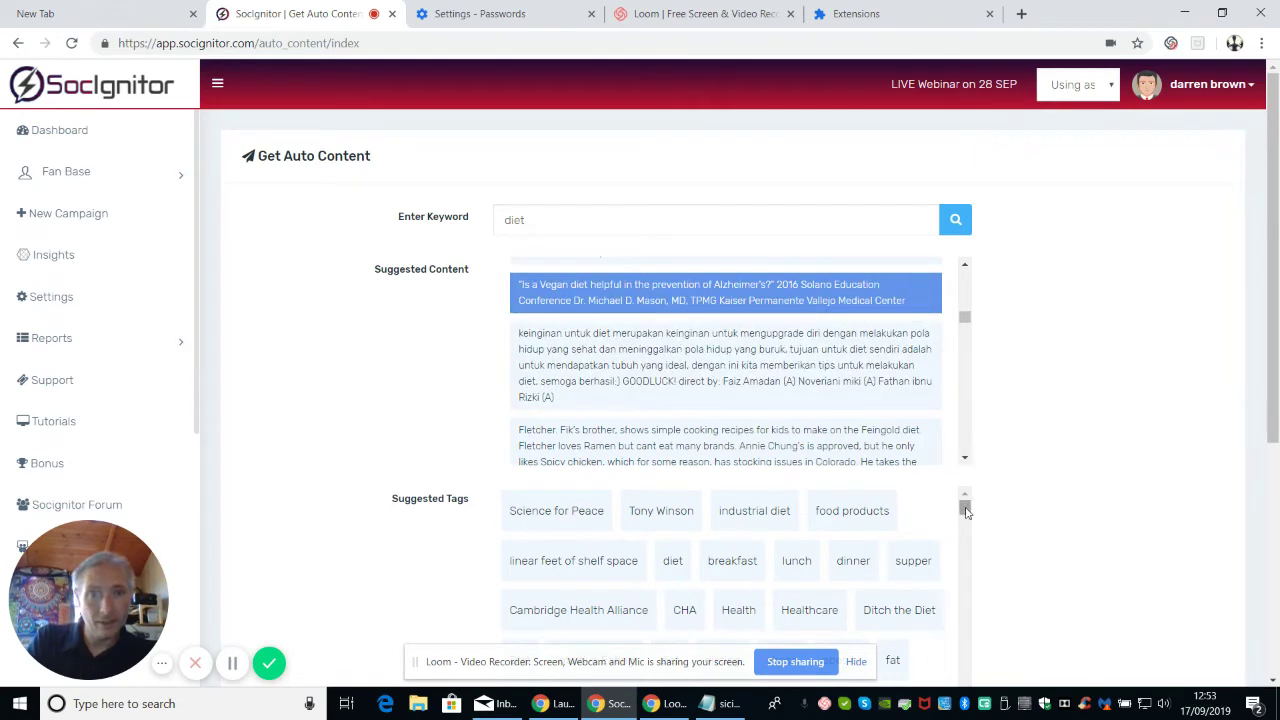
- Add the Indonesian diet post below it and review the Final Content box
drag(965, 510, 965, 594)
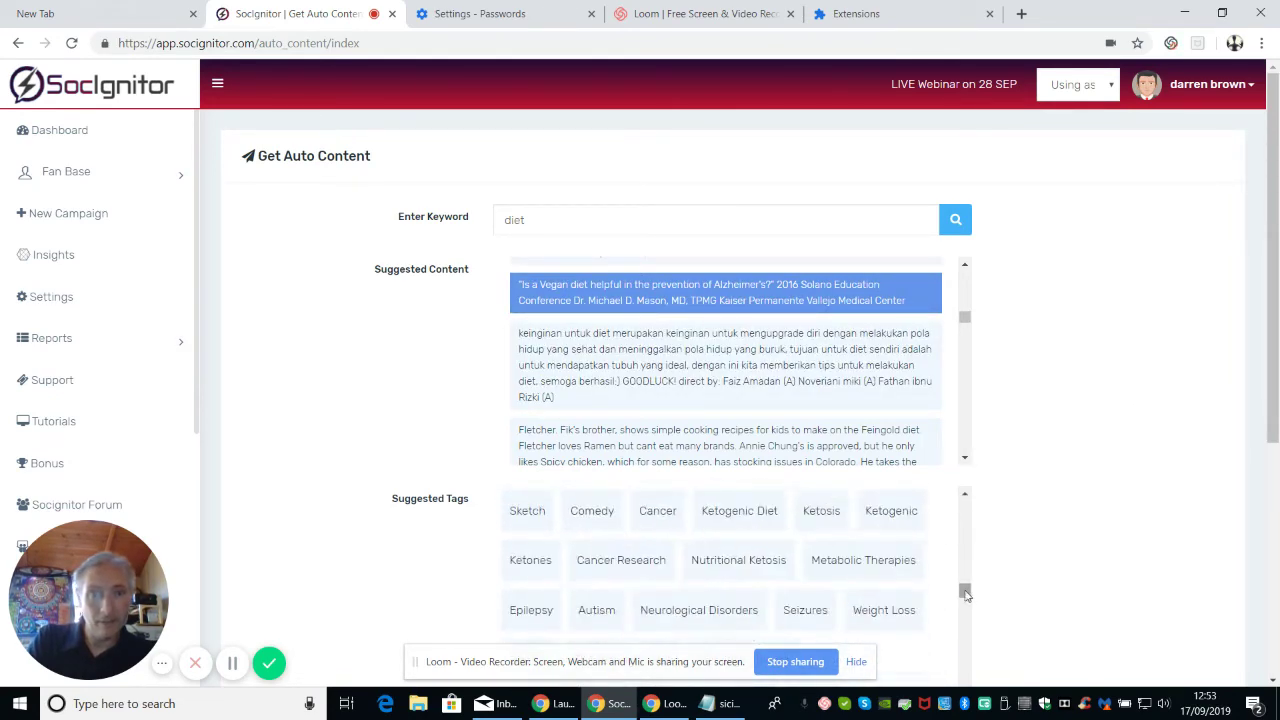
mouse_move(1273, 271)
mouse_down()
mouse_move(1276, 470)
mouse_move(1262, 255)
mouse_up()
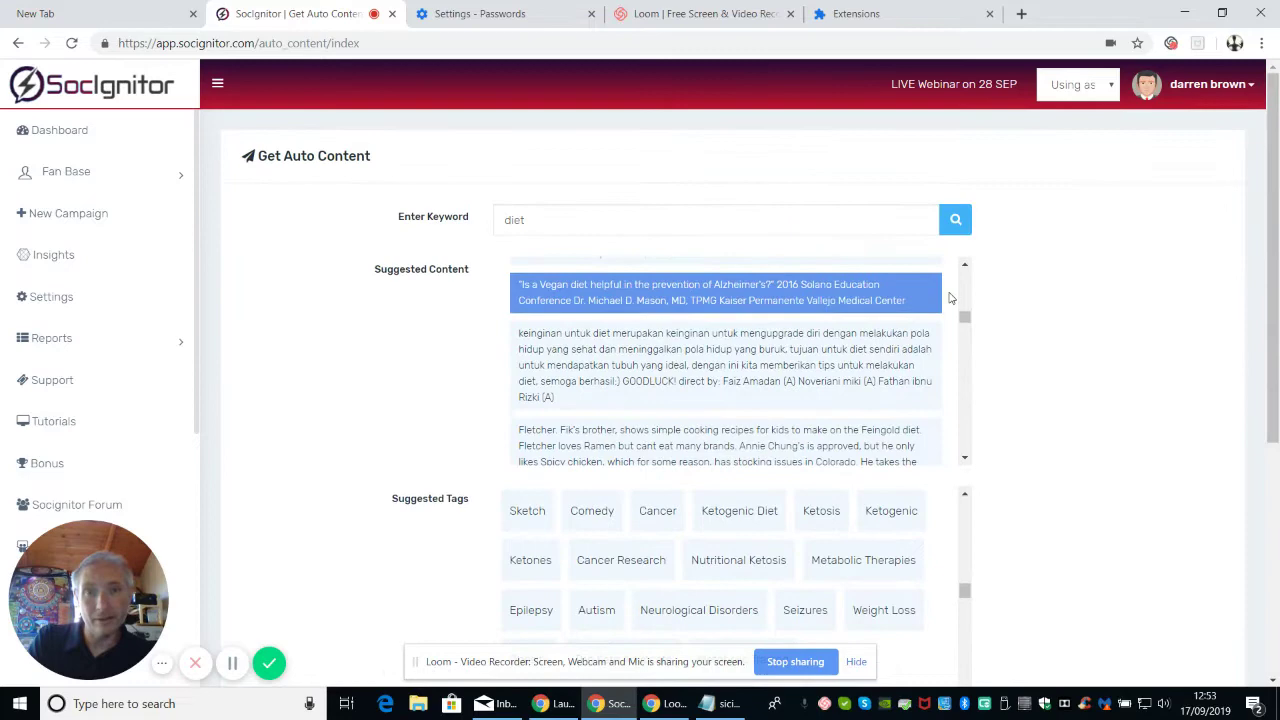
click(881, 384)
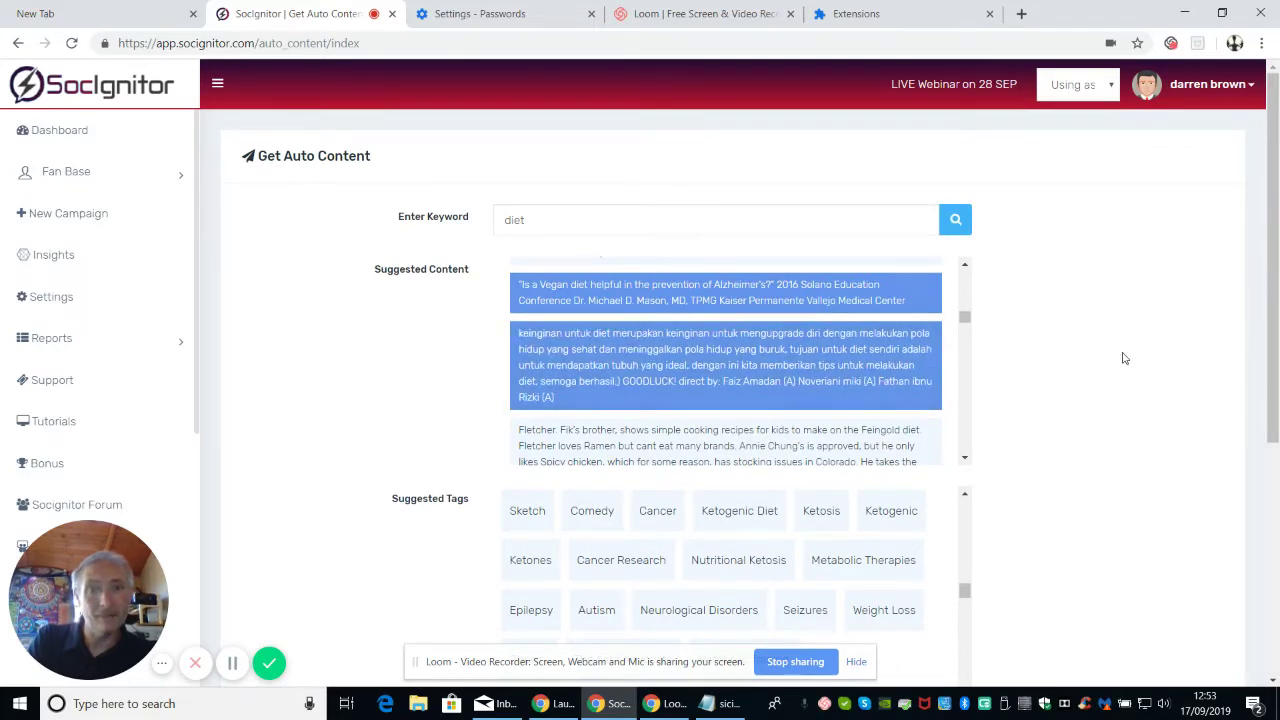
scroll(1019, 471, down, 5)
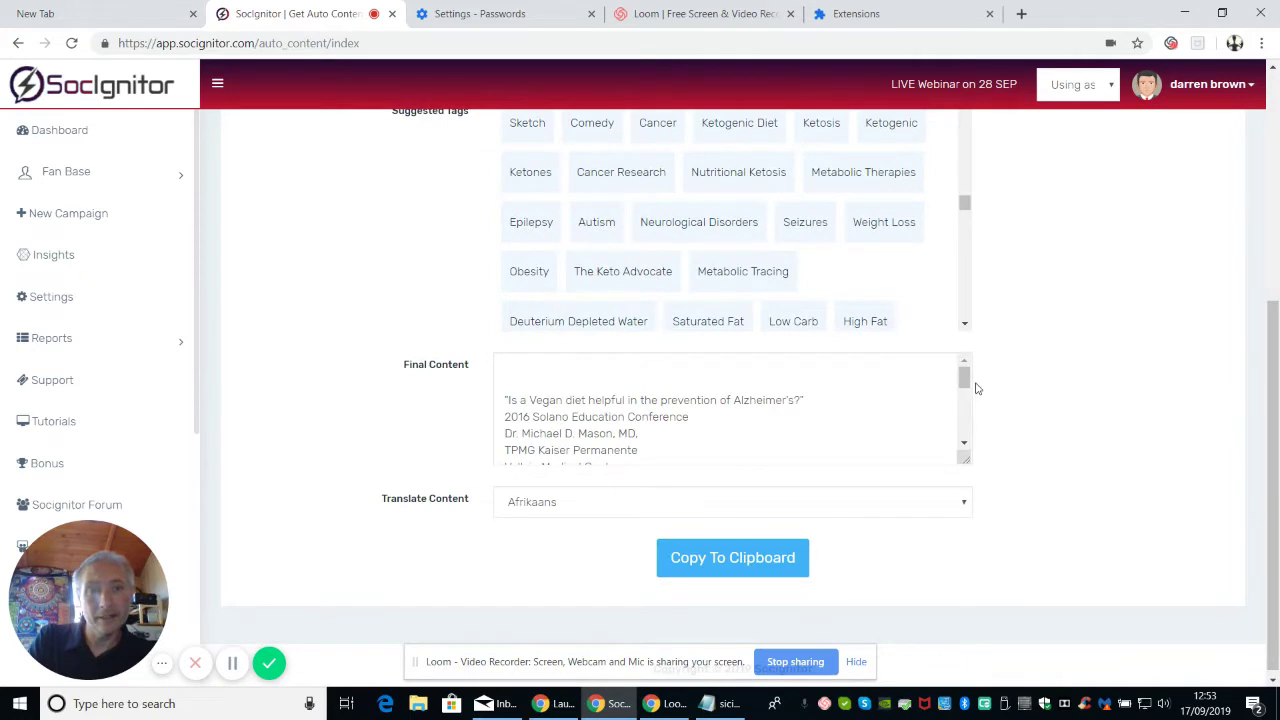
mouse_move(964, 376)
mouse_down()
mouse_move(964, 432)
mouse_move(963, 352)
mouse_up()
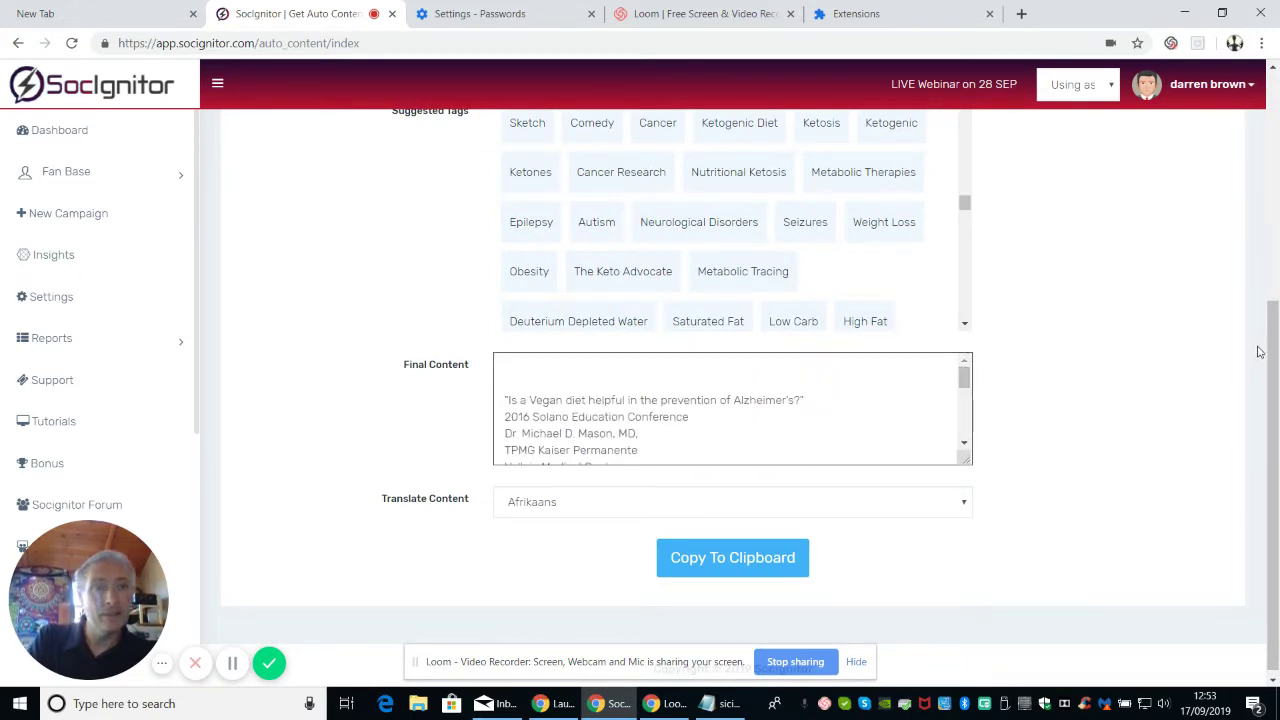
drag(1272, 364, 1268, 218)
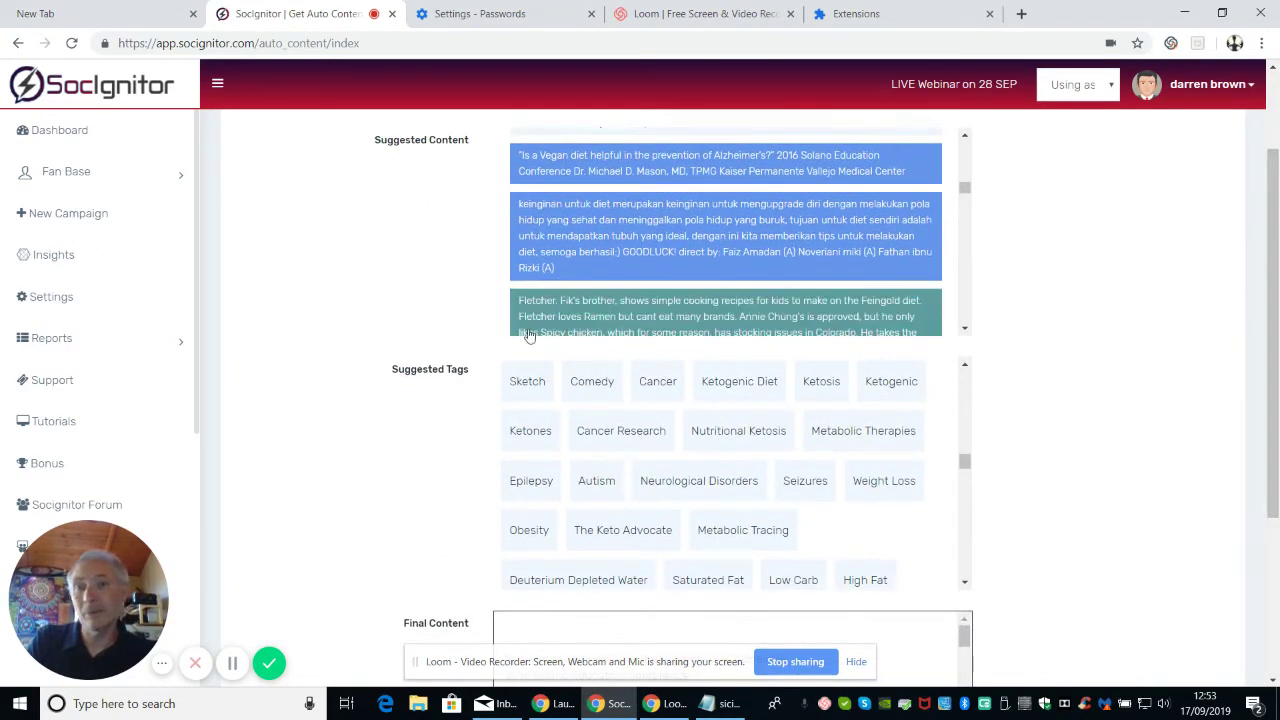
- Add tags Ketogenic Diet, Ketosis, Ketogenic, Nutritional Ketosis, Ketones, Neurological Disorders, The Keto Advocate, Low Carb
click(738, 381)
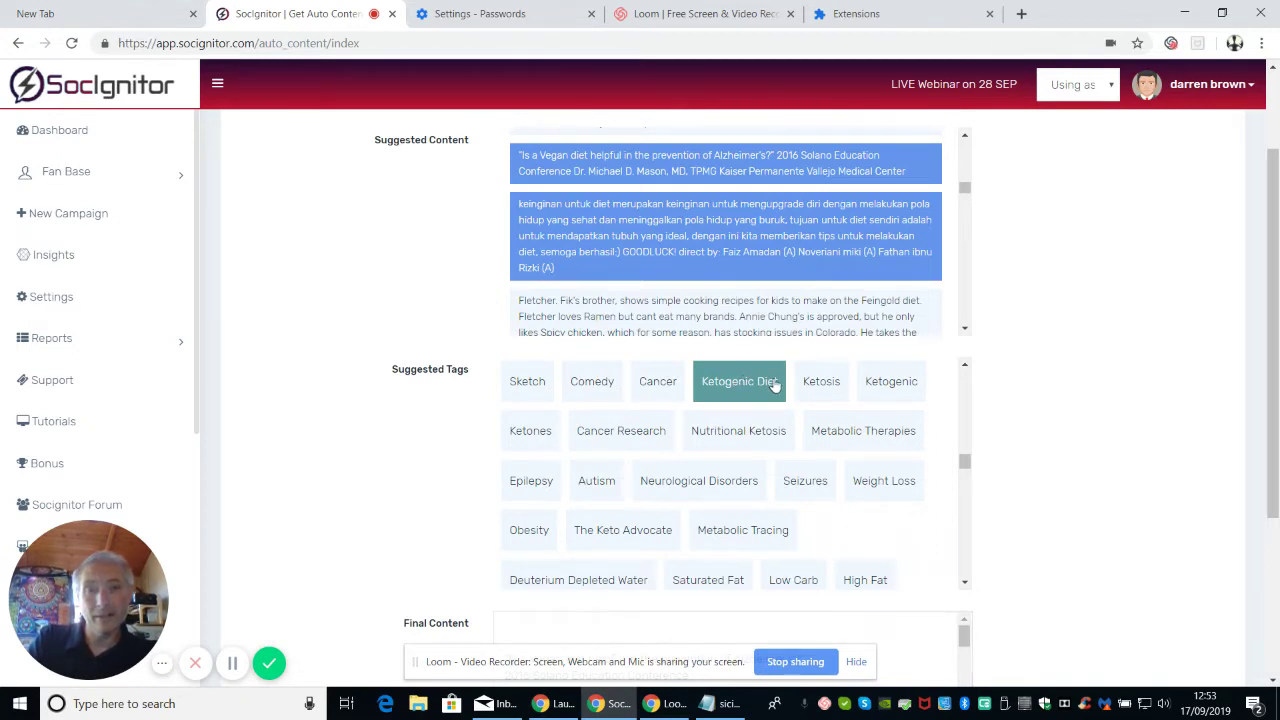
click(828, 383)
click(890, 392)
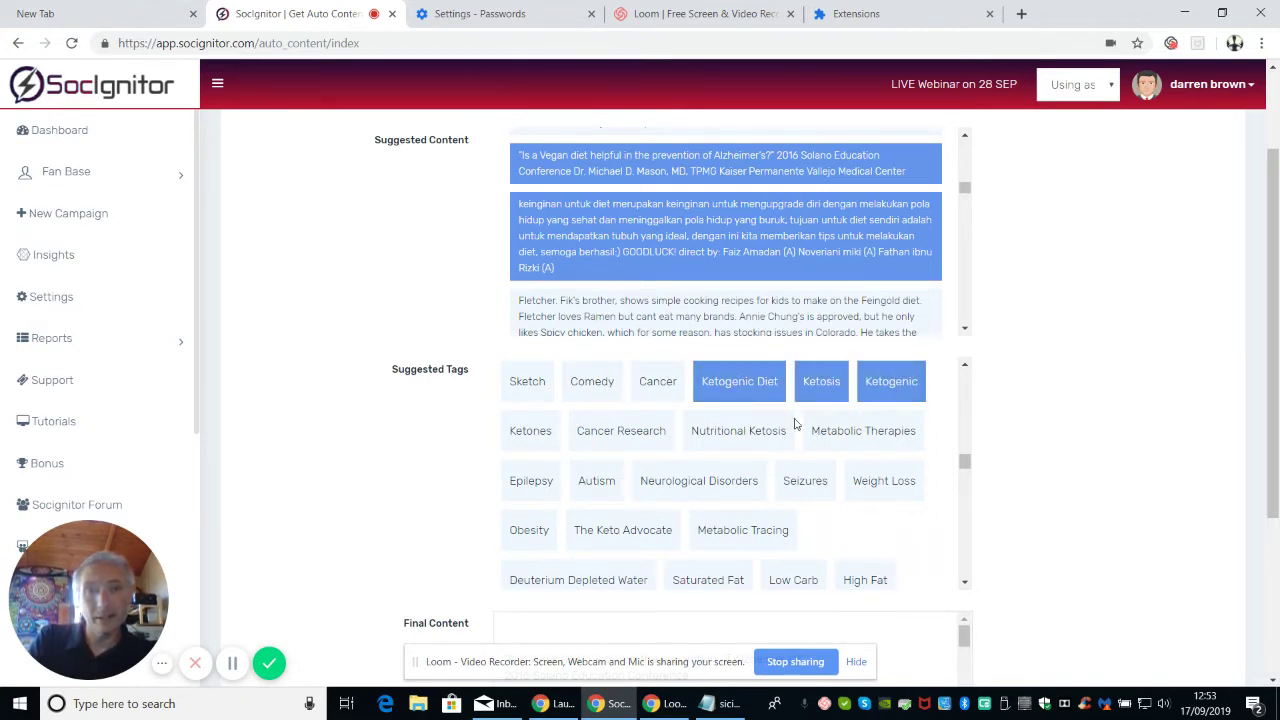
click(752, 440)
click(525, 445)
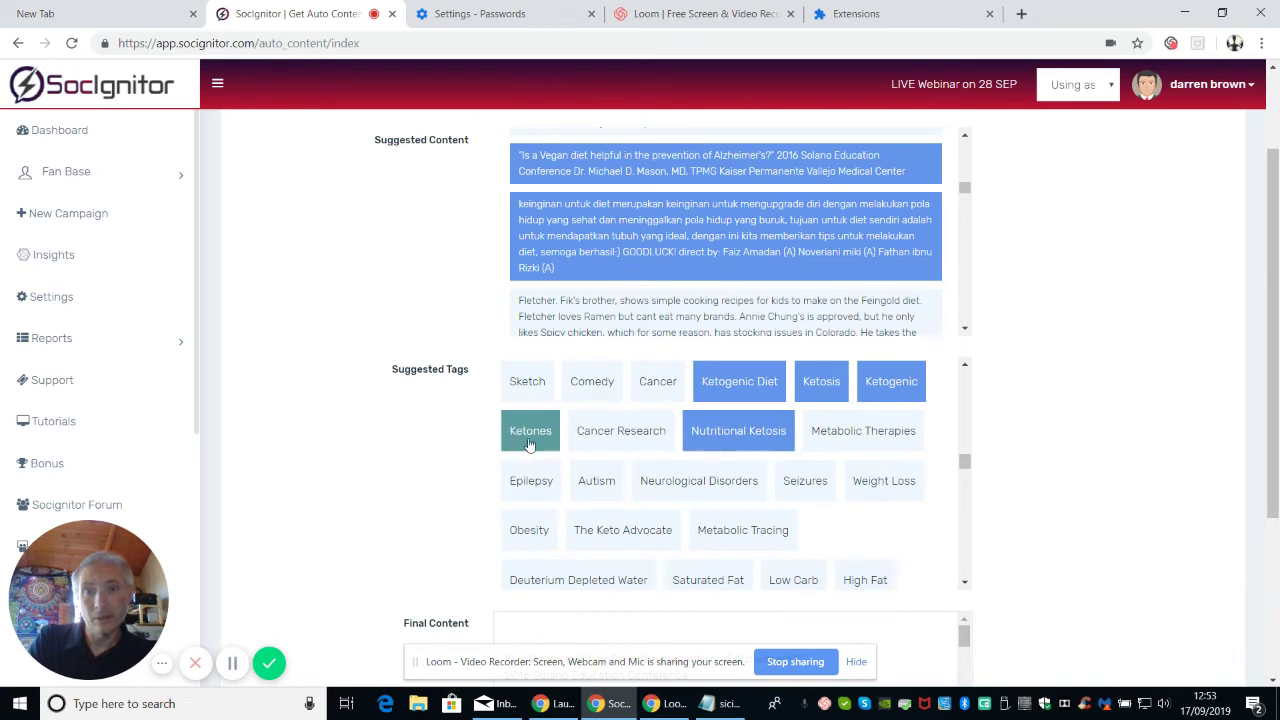
click(709, 494)
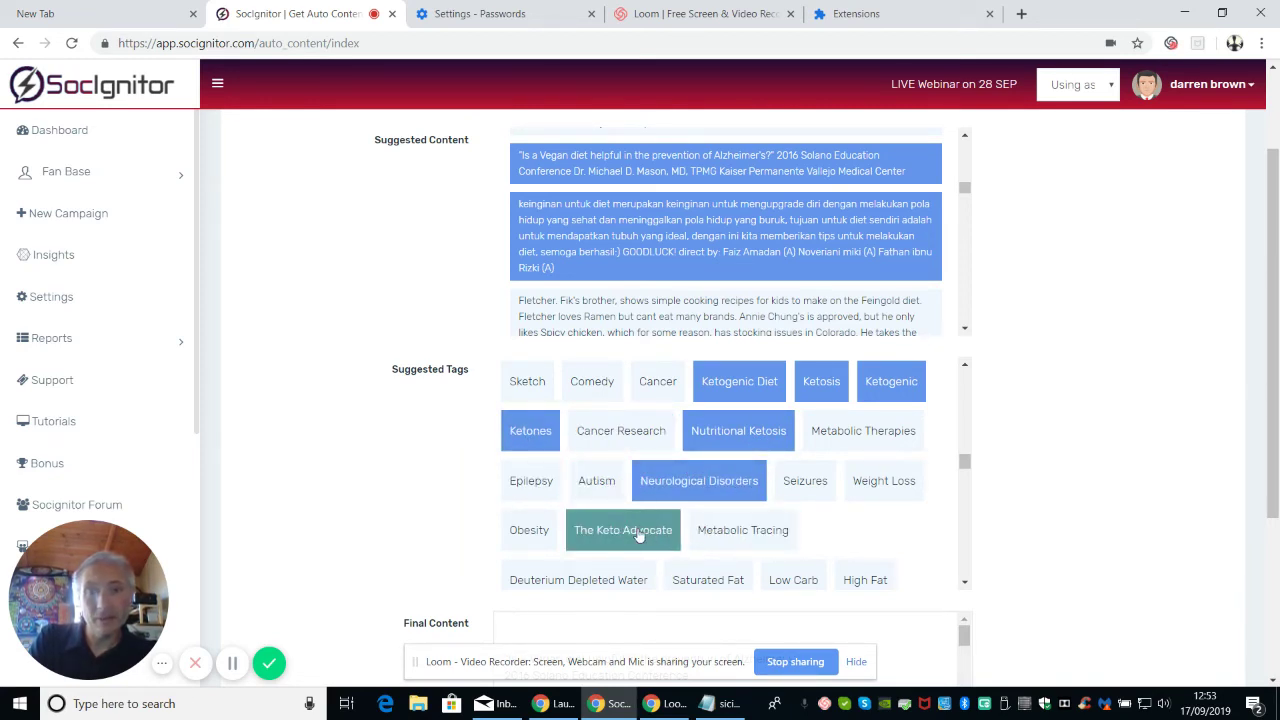
click(638, 534)
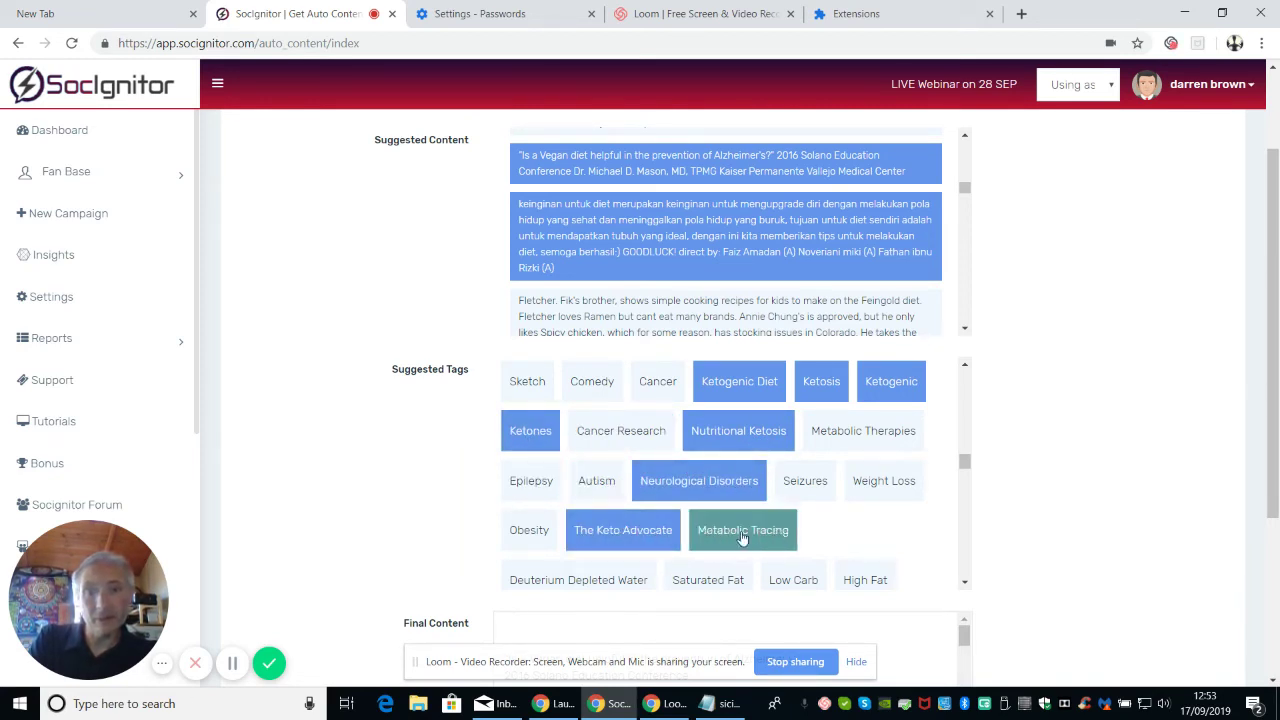
click(809, 583)
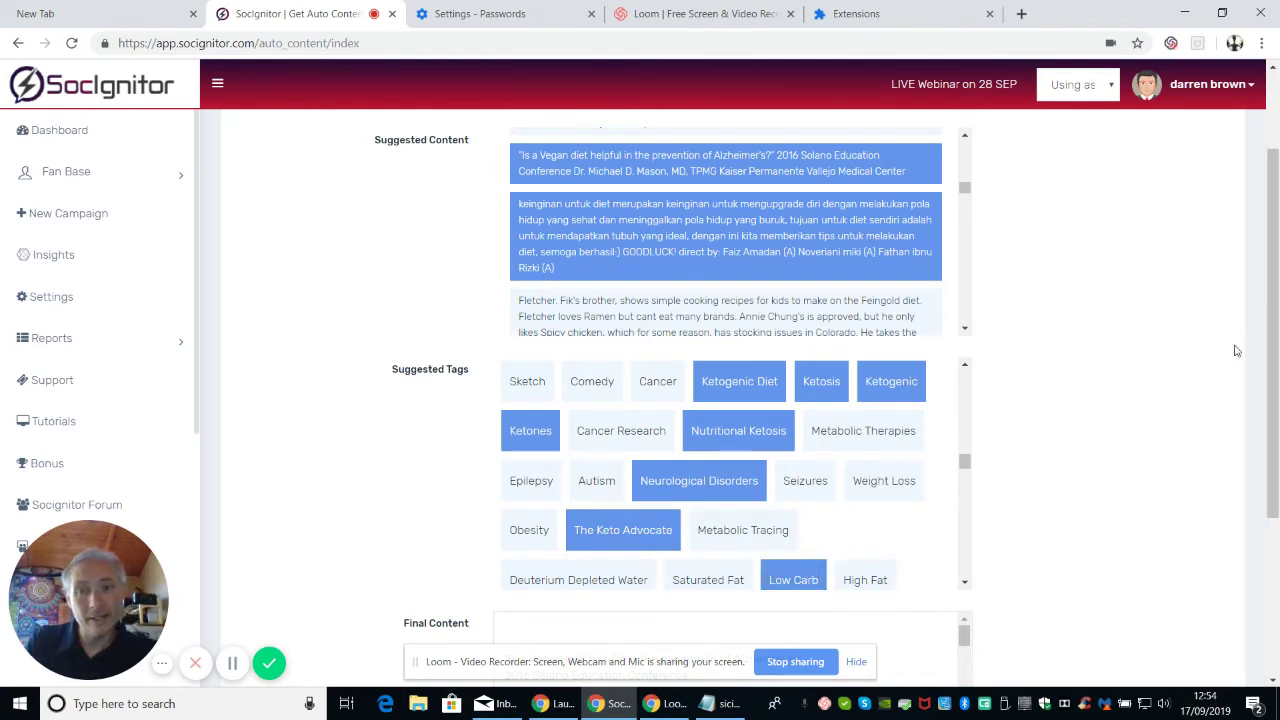
drag(1272, 292, 1275, 445)
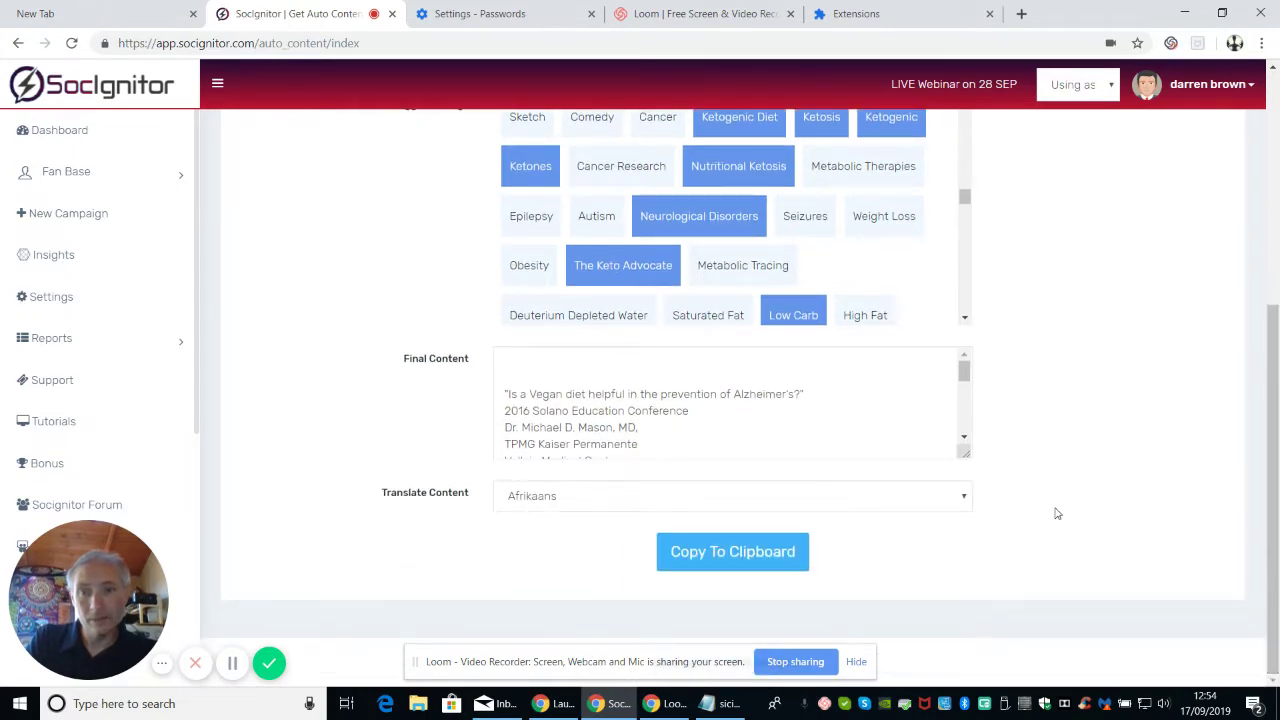
- Copy the final content, dismiss the mail and YouTube notifications, and continue to Auto Poster
click(737, 560)
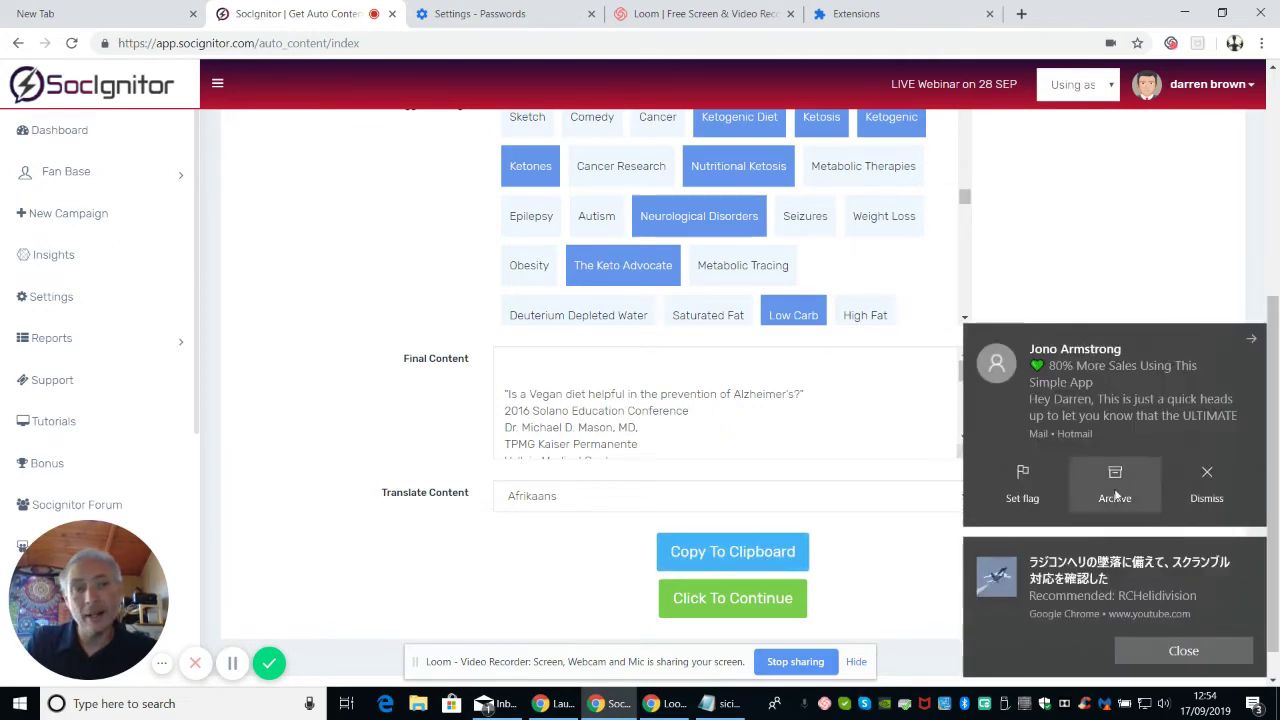
click(1203, 489)
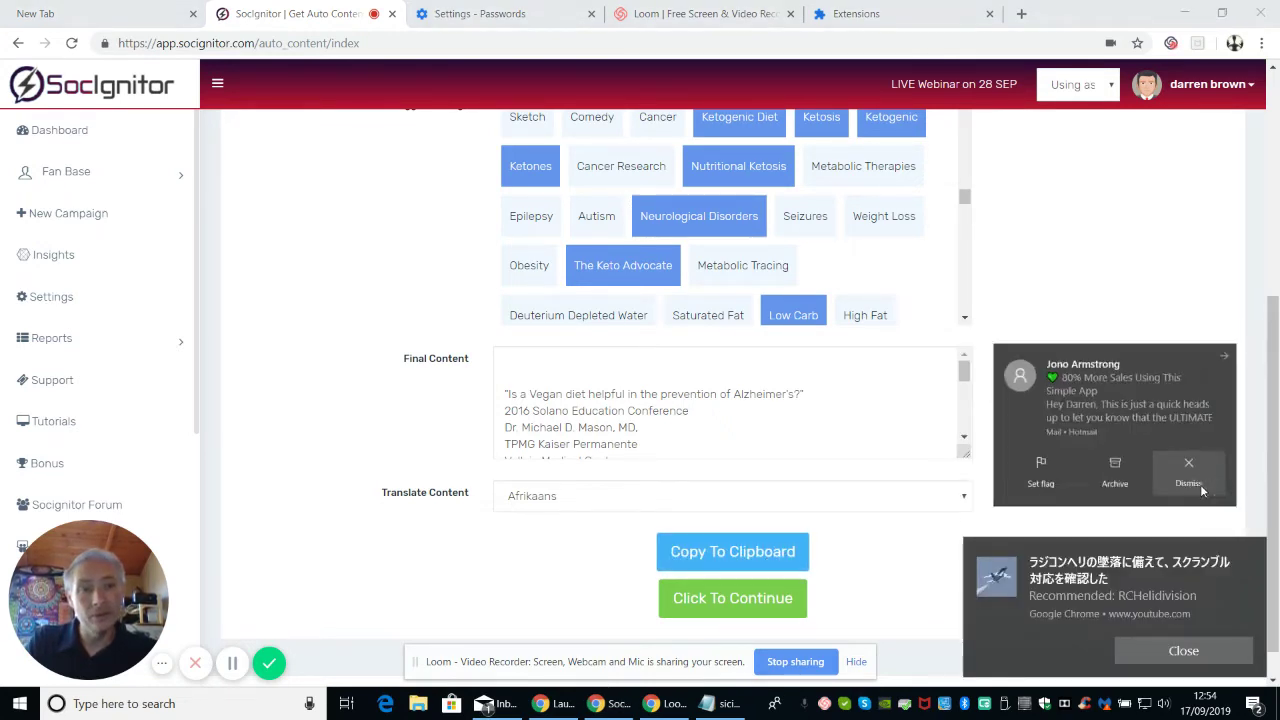
click(1184, 650)
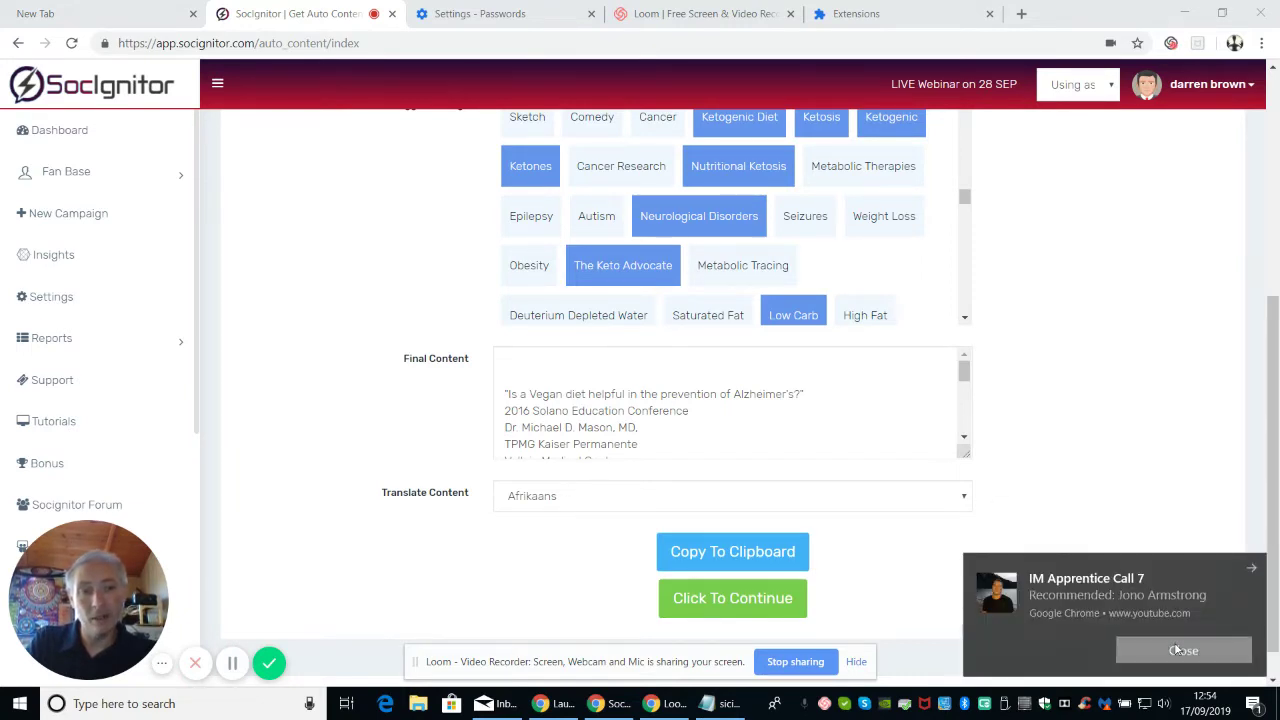
click(1178, 642)
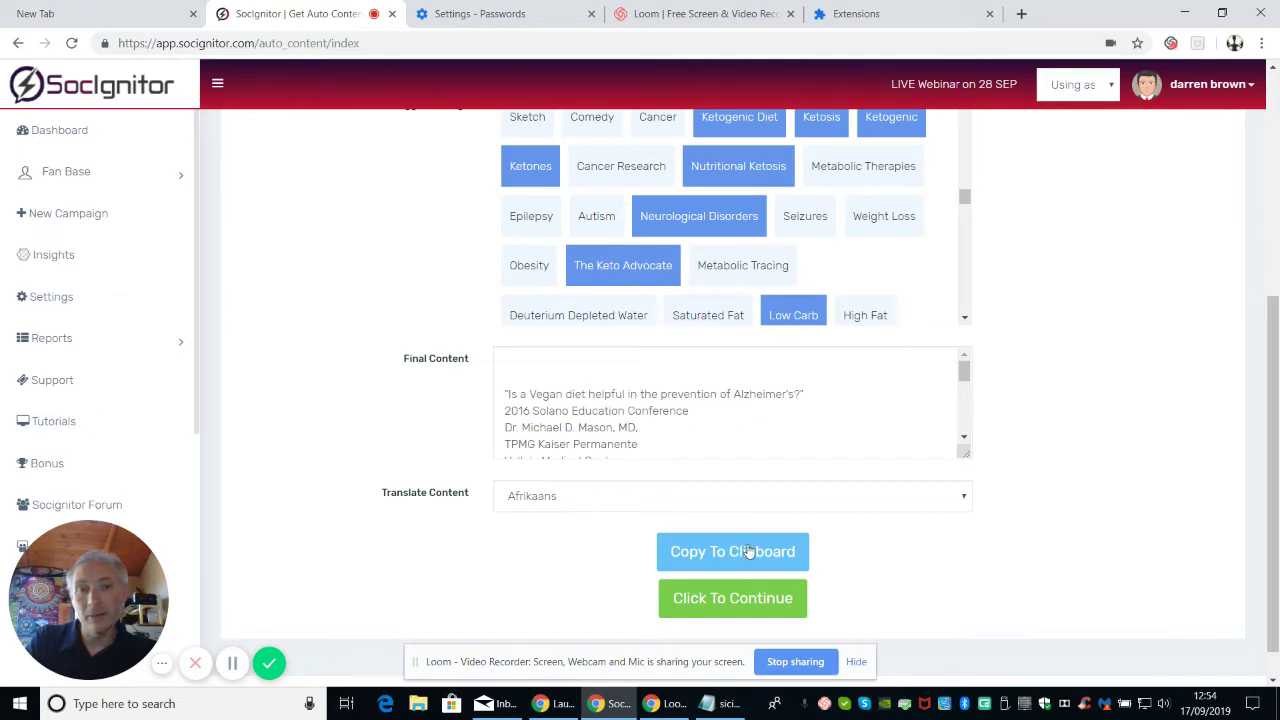
click(737, 600)
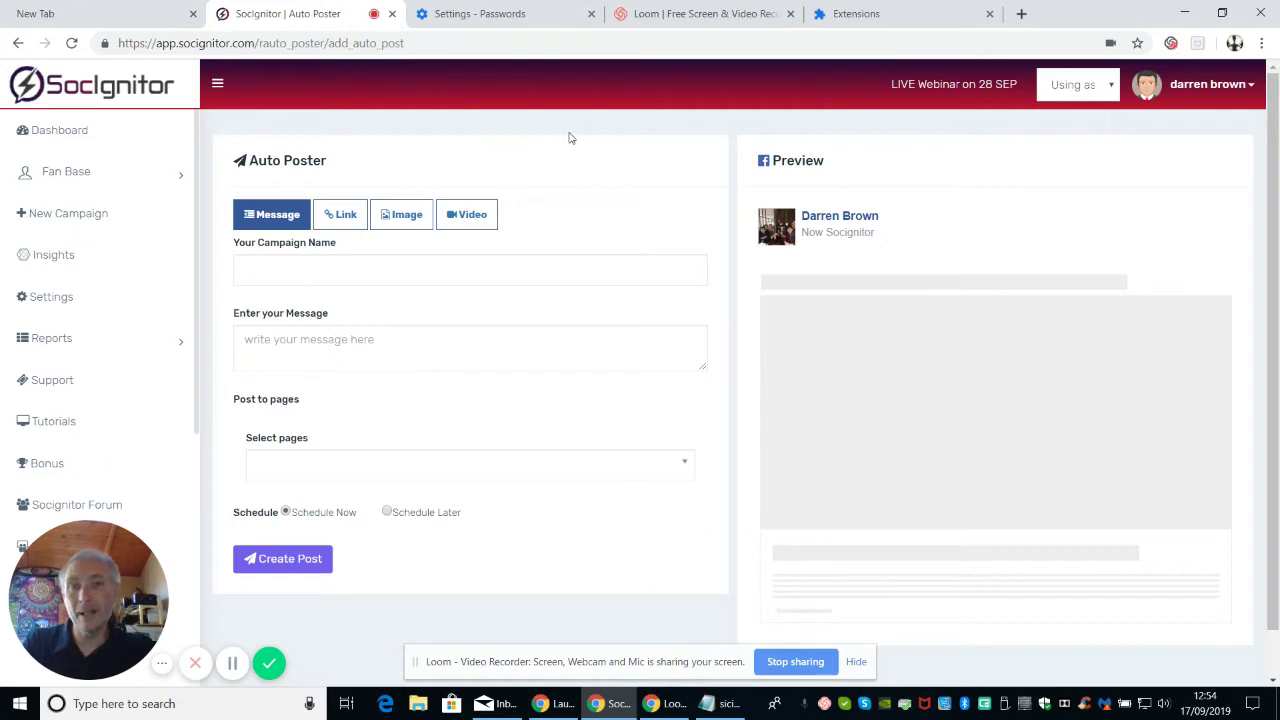
- Name the campaign 'healthy diet' and write the message 'wow this looks good for diets'
click(327, 270)
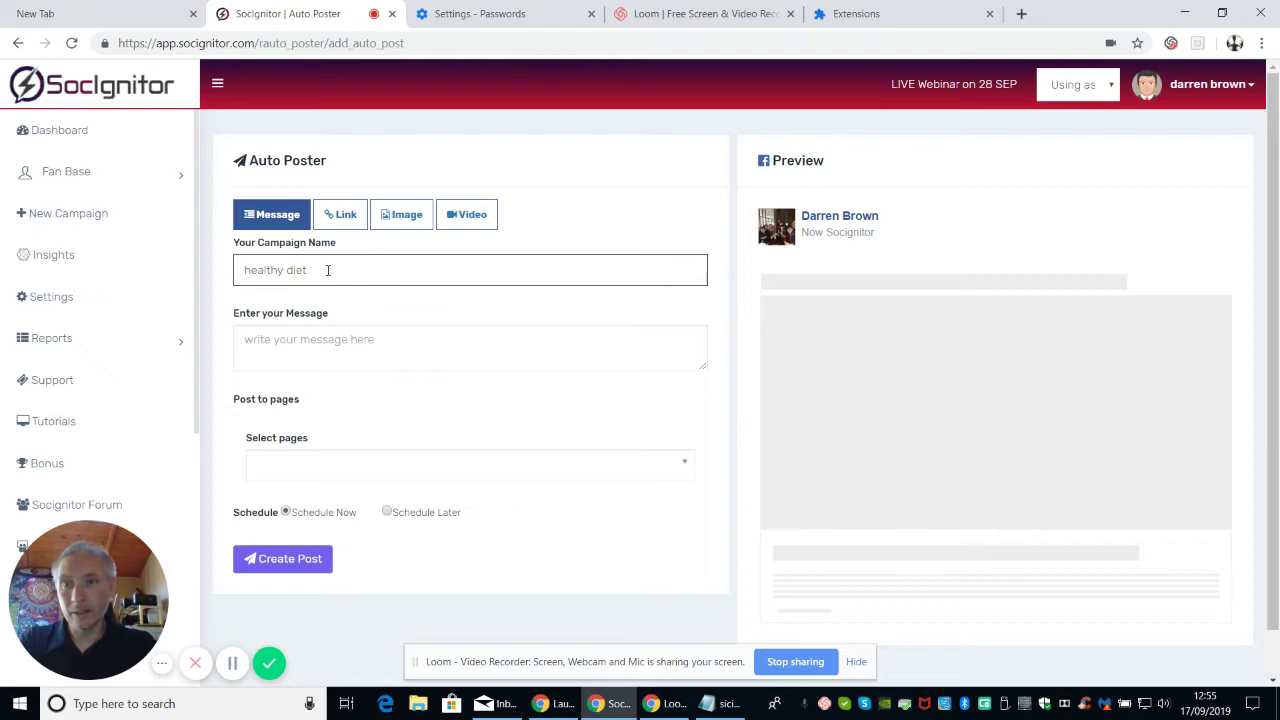
click(310, 357)
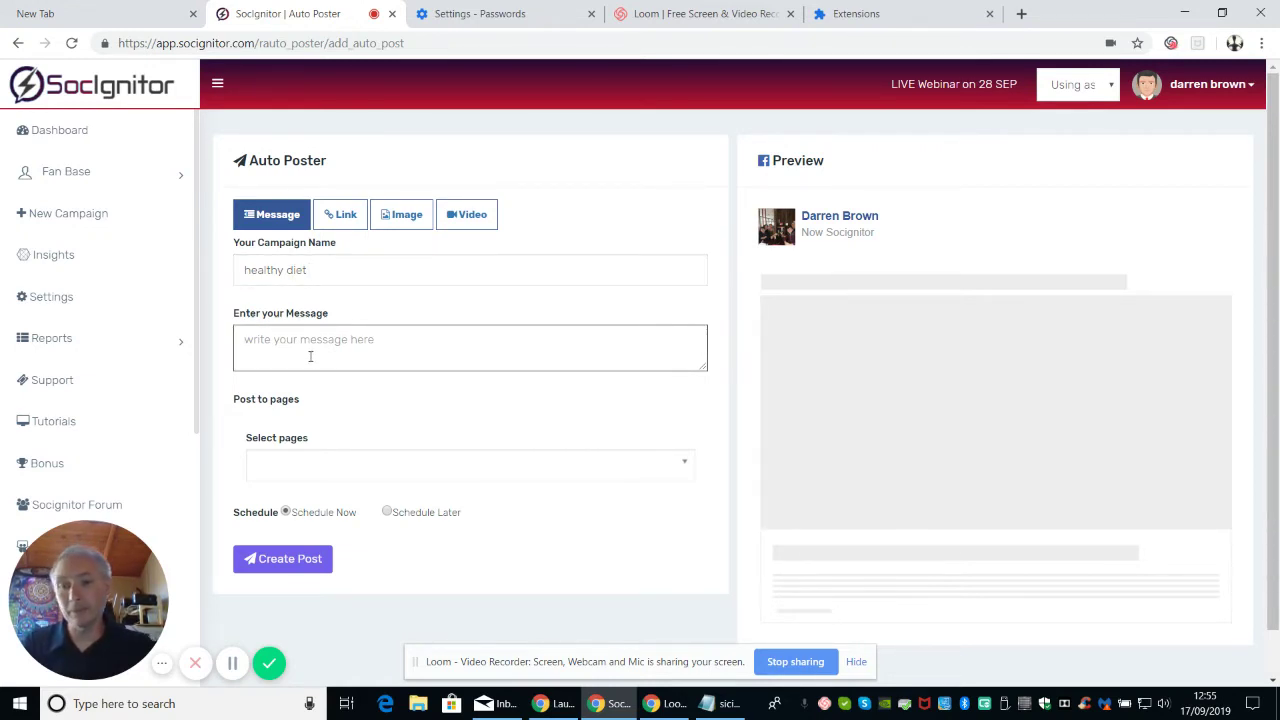
text(wow th)
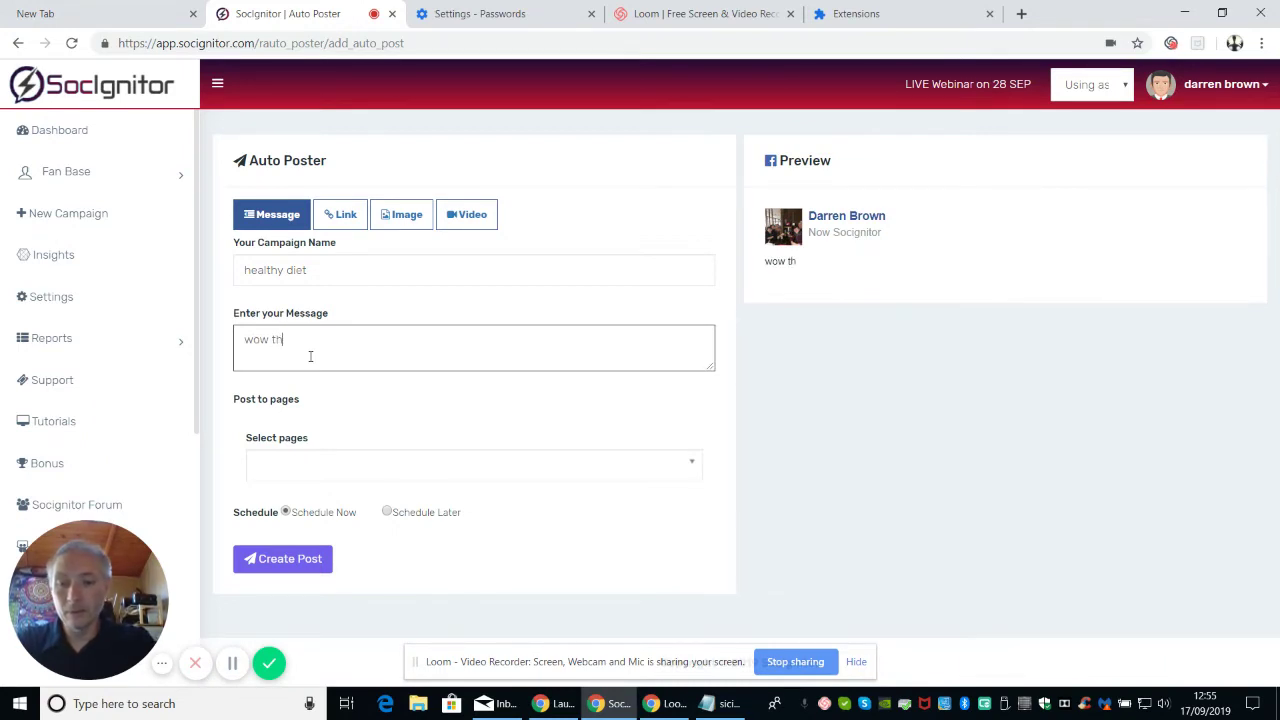
text(is looks good for diets)
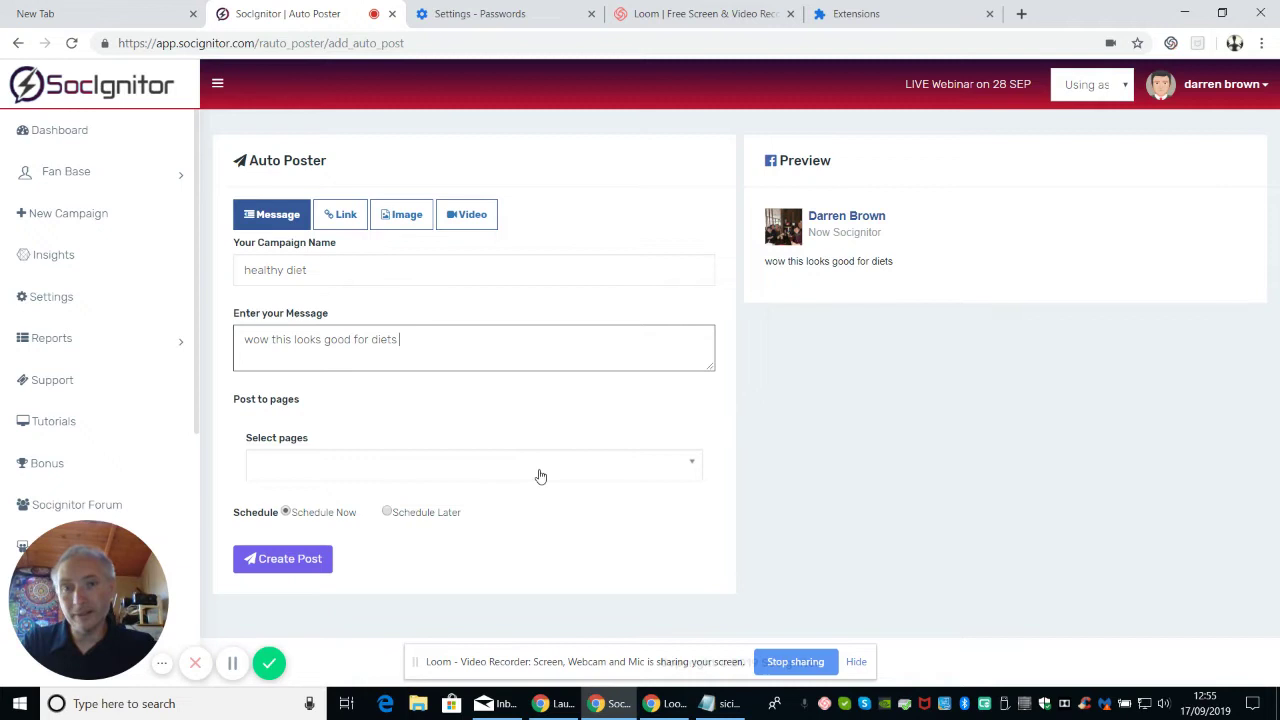
- Tick the Facebook diet page in the Select pages list as the post target
click(696, 466)
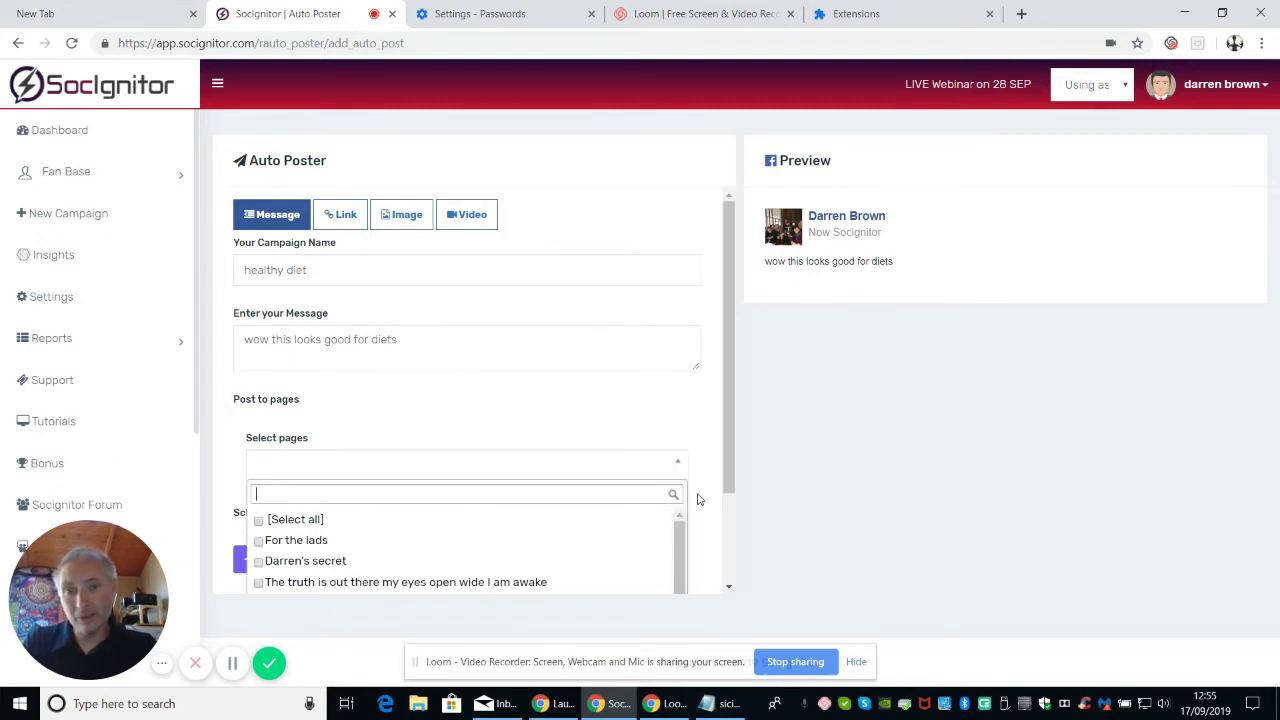
drag(724, 428, 732, 535)
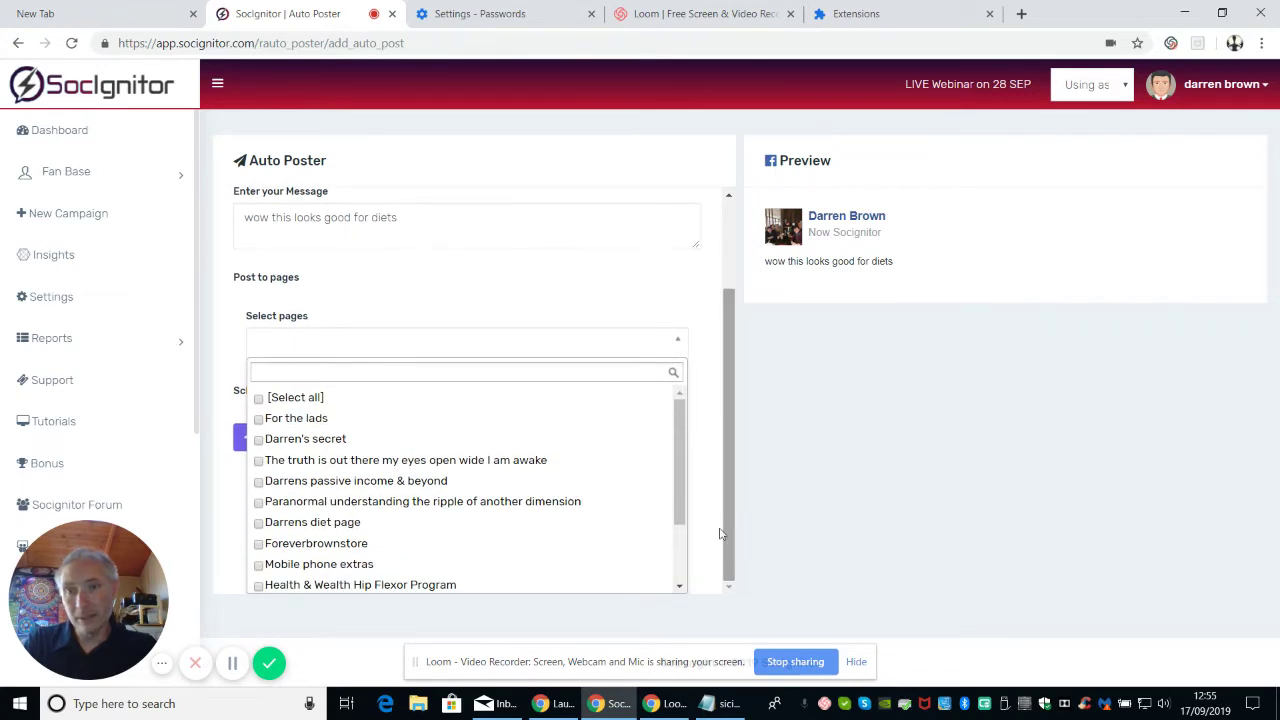
click(261, 525)
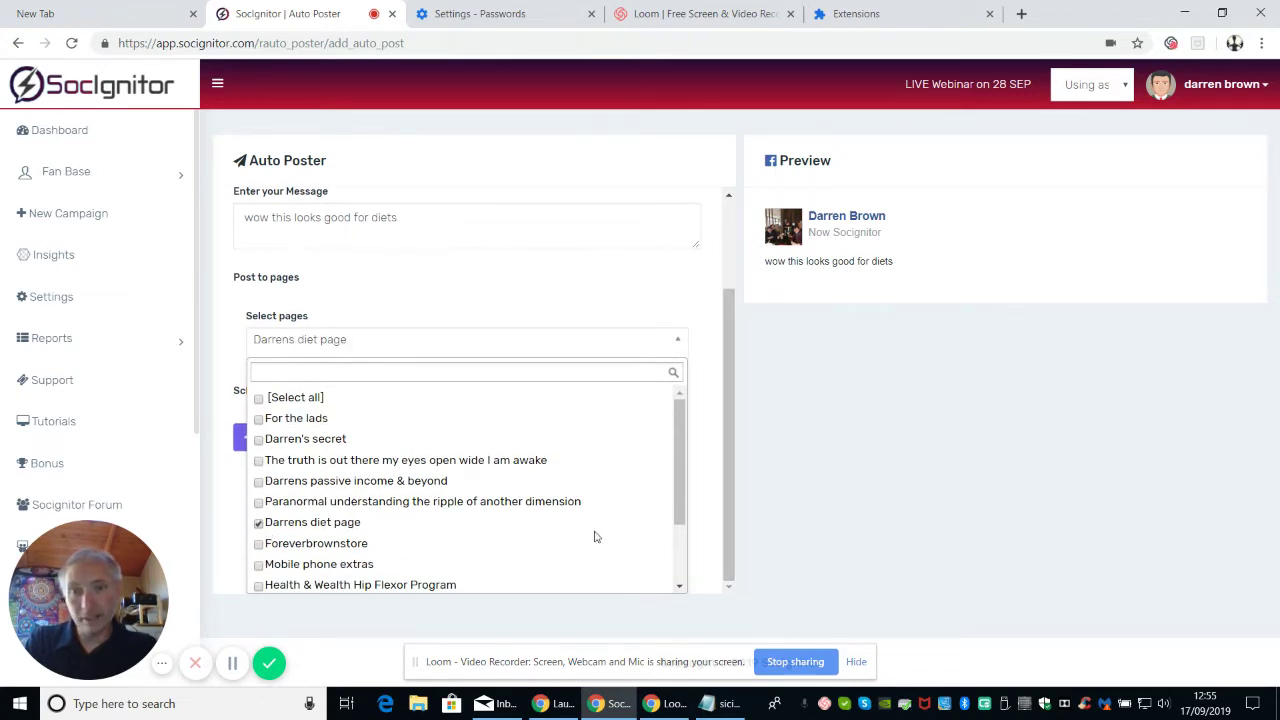
drag(684, 463, 687, 553)
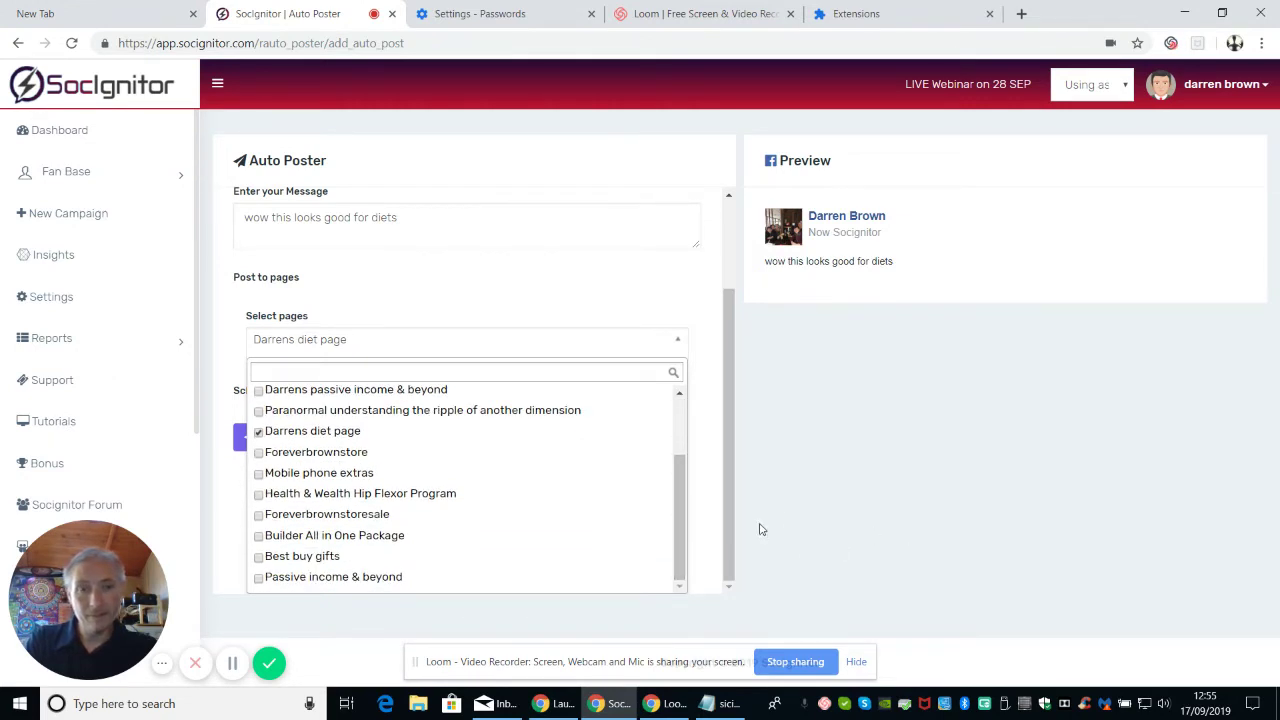
drag(733, 423, 733, 328)
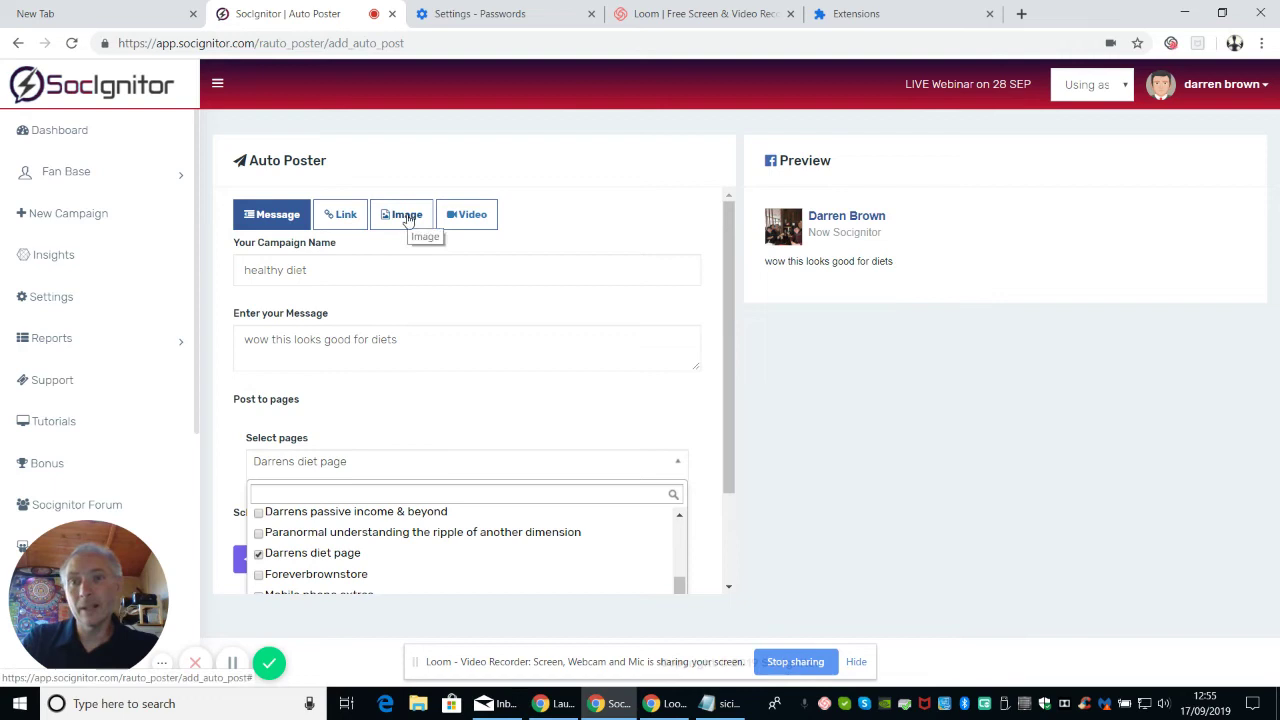
- Google 'keto diet' in a new browser tab
click(1021, 13)
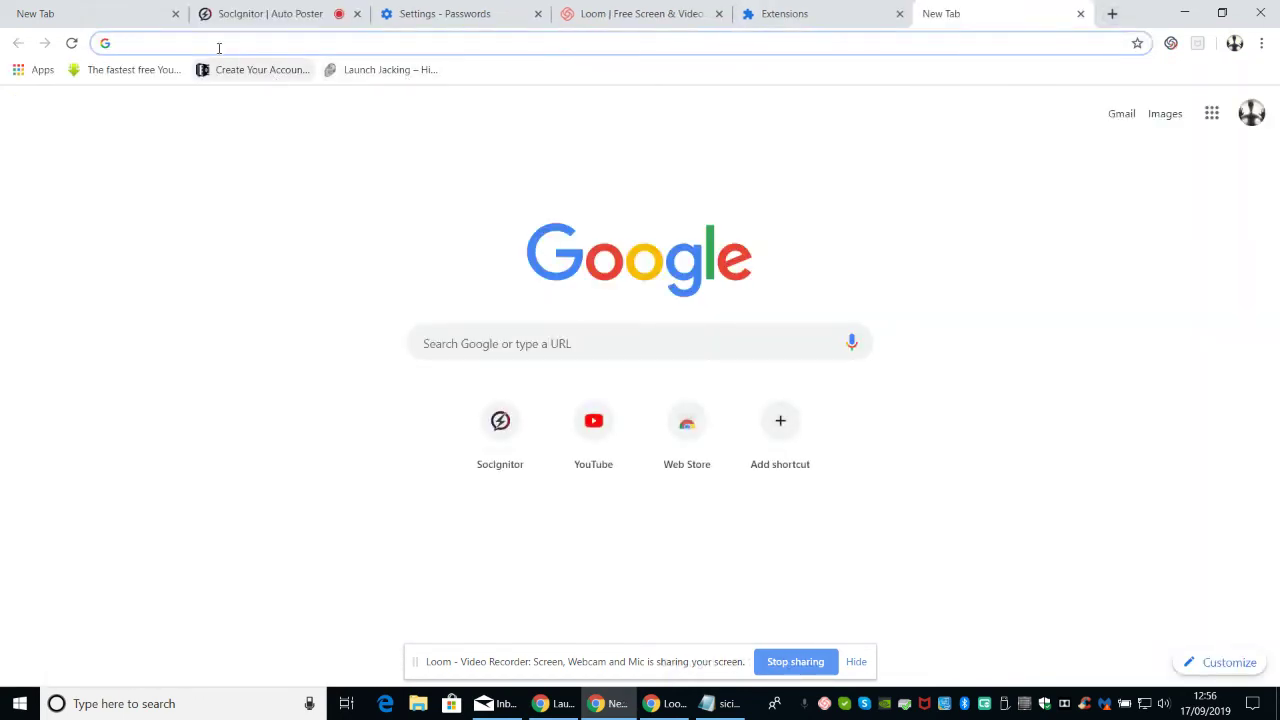
click(463, 350)
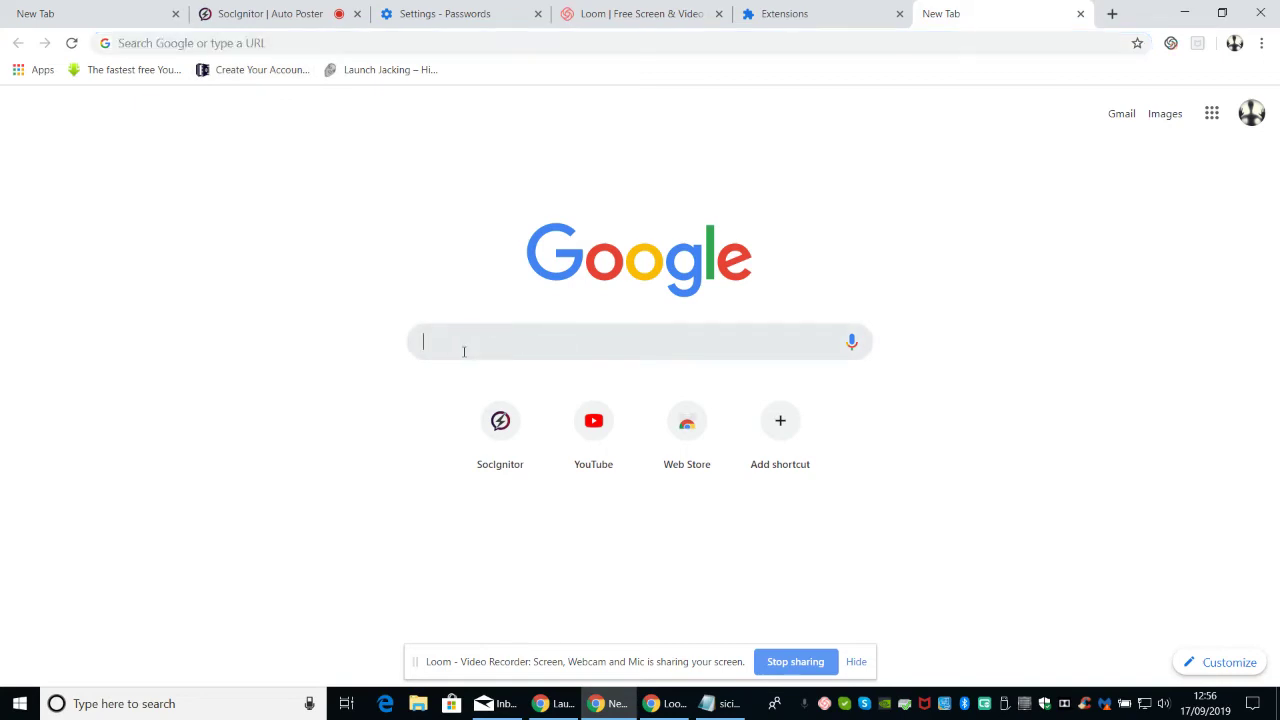
text(keto)
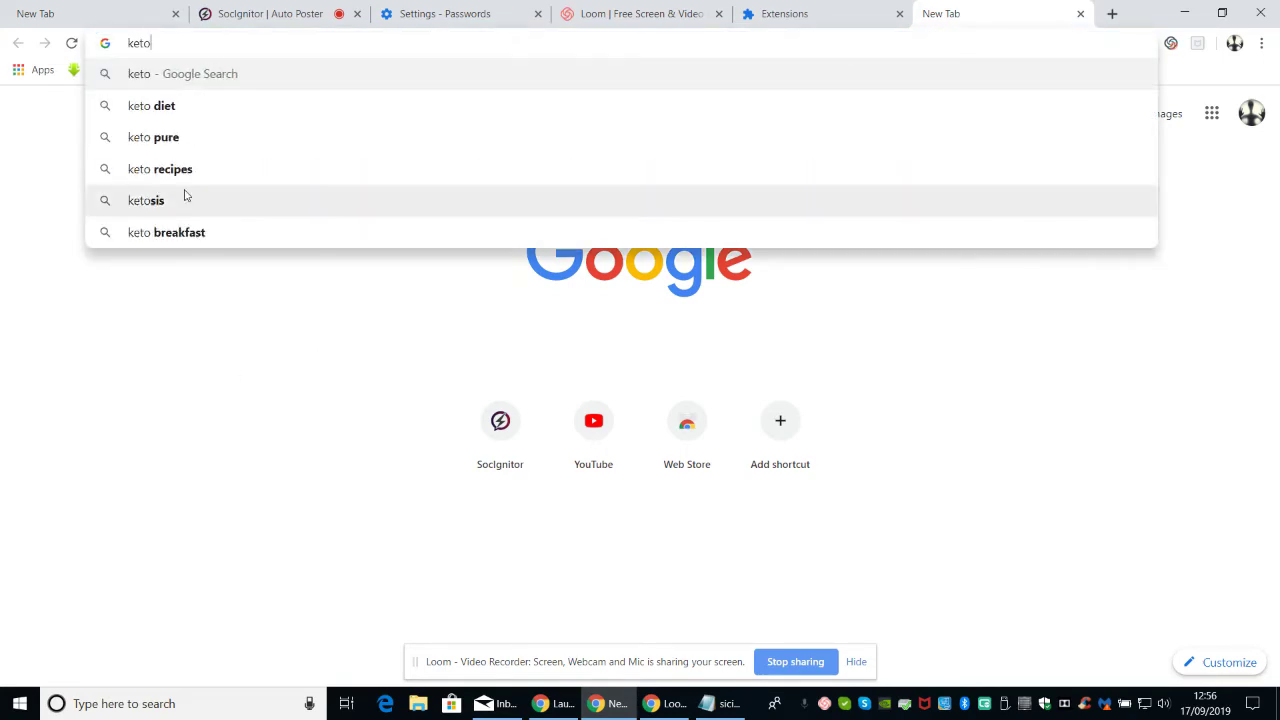
click(152, 115)
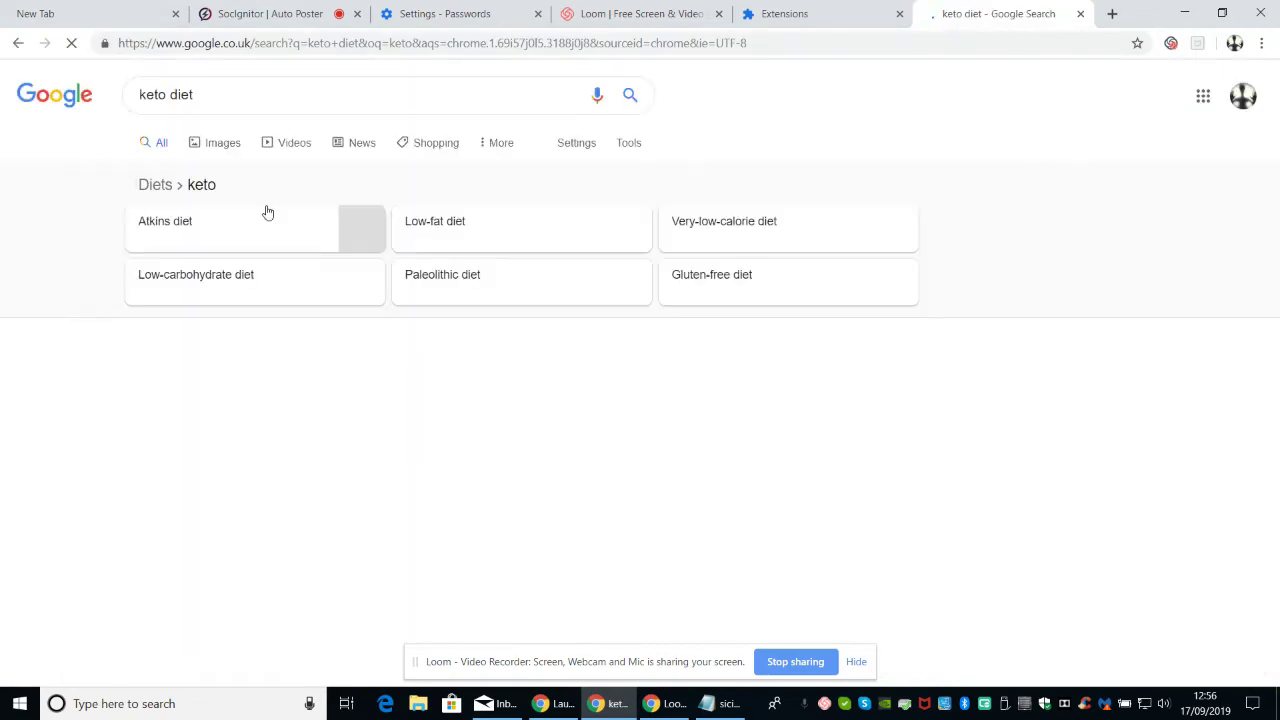
- Show keto diet image results and launch Snipping Tool from Windows search
click(214, 145)
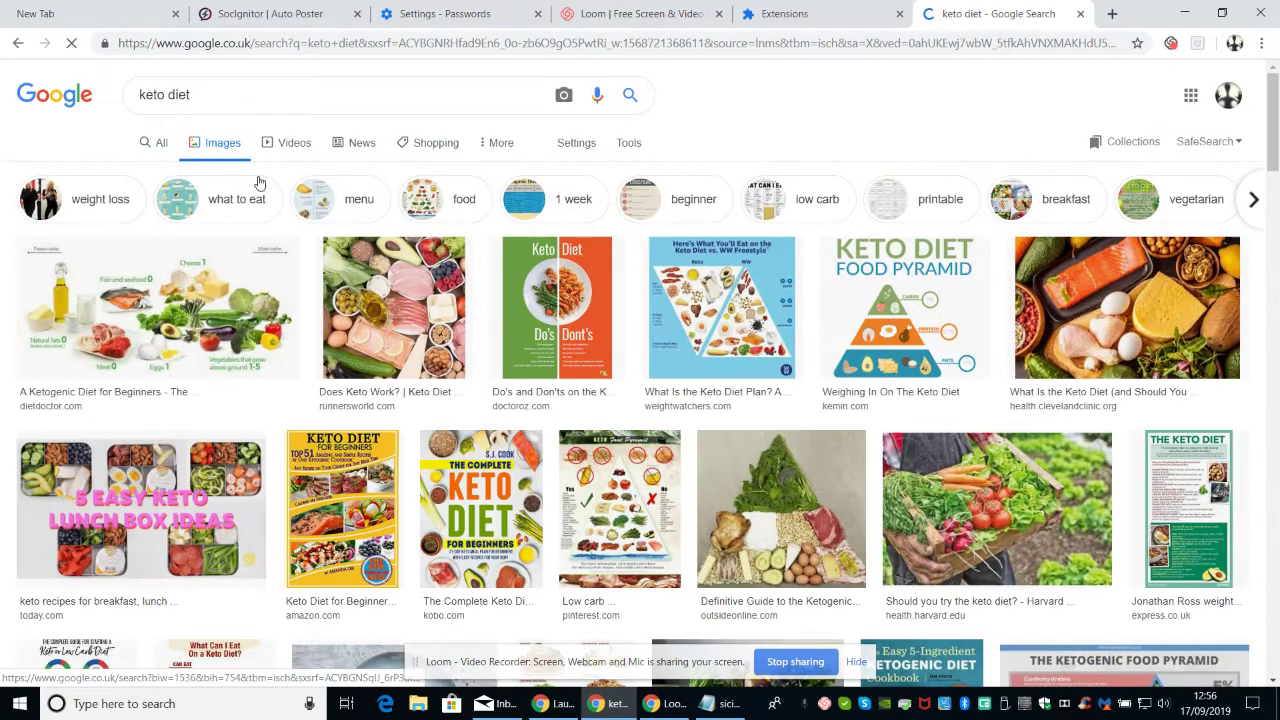
click(174, 709)
text(sn)
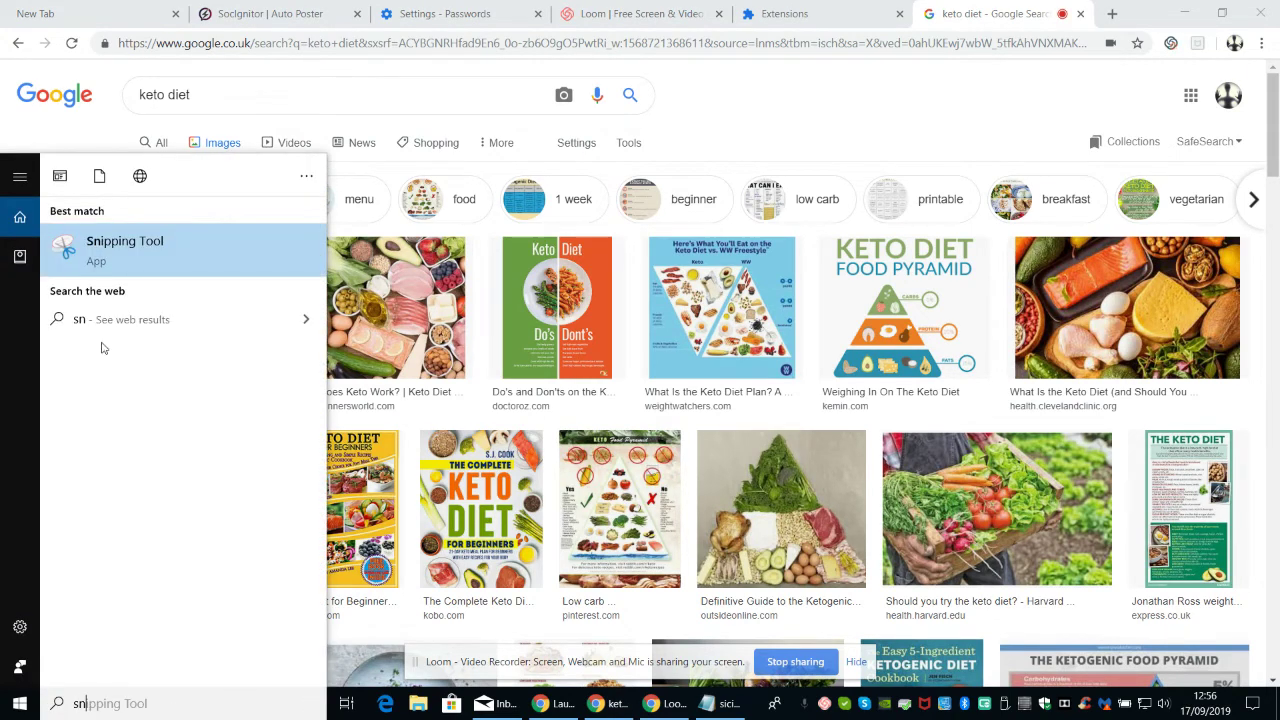
click(113, 245)
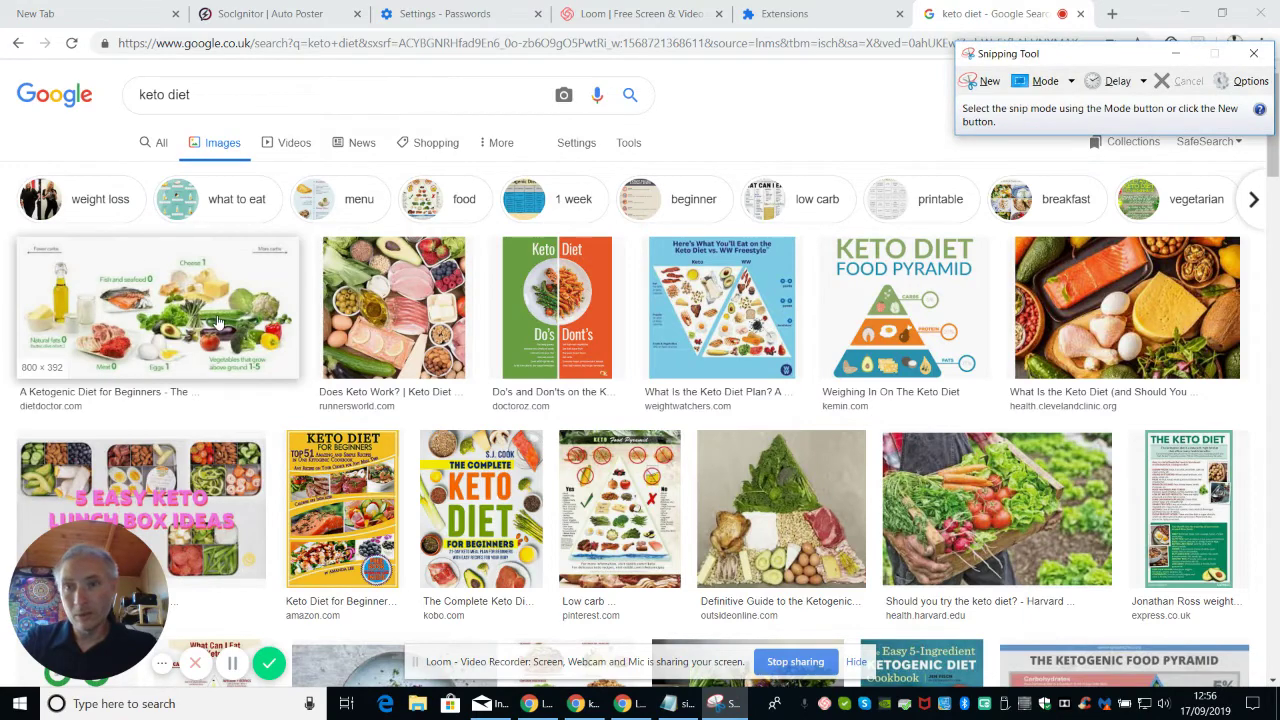
- Enlarge the first keto food chart and start a new snip over it
click(113, 241)
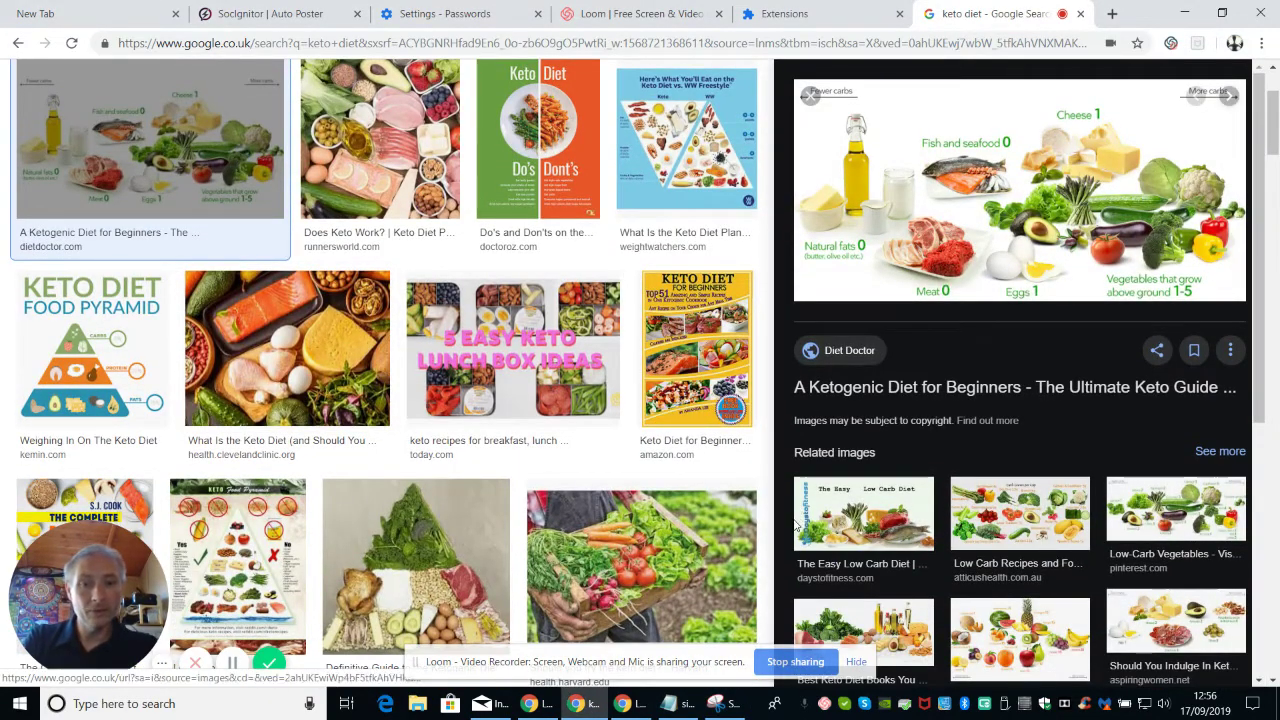
click(720, 710)
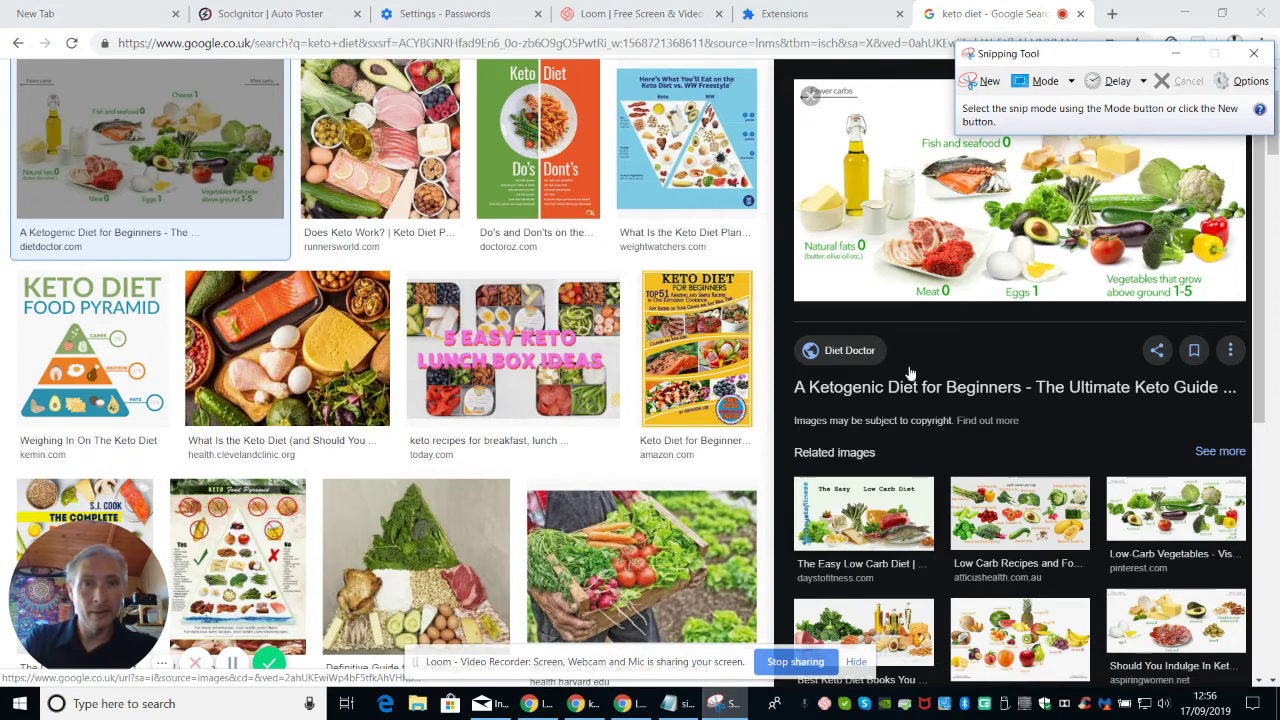
click(970, 80)
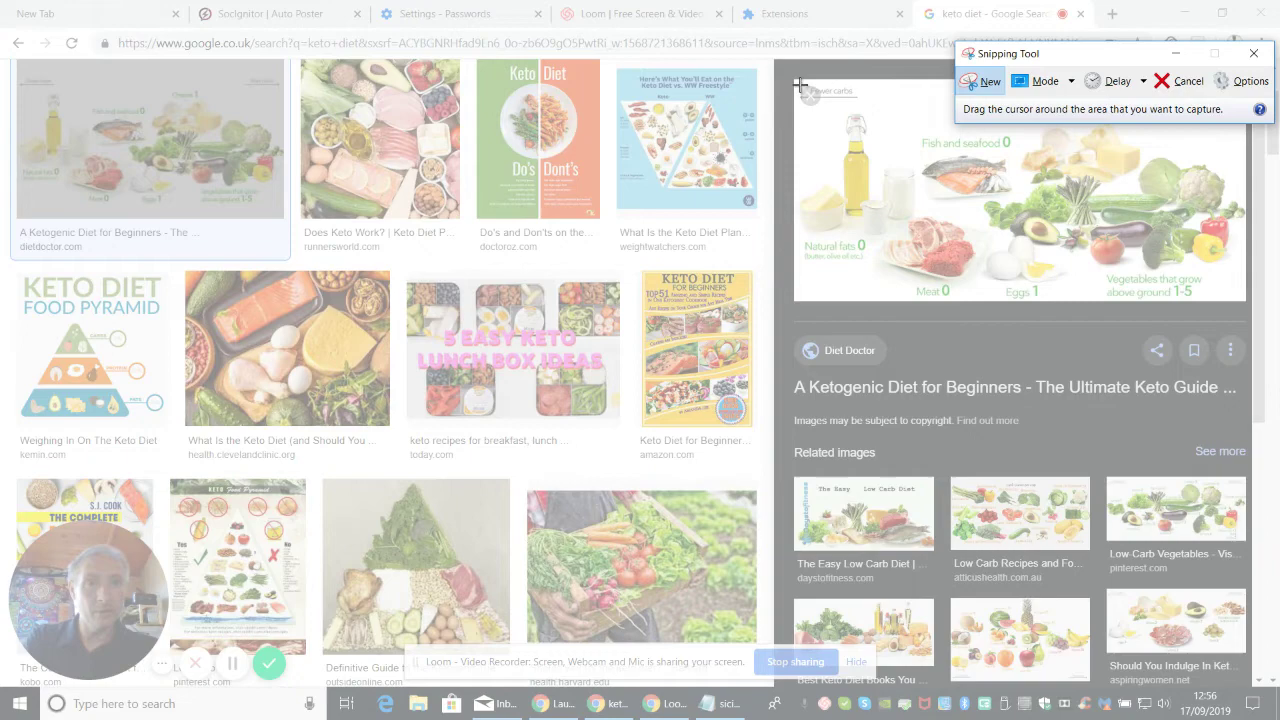
- Snip the enlarged keto food chart, save it as 'keto 1' in Pictures, and close Snipping Tool
drag(801, 88, 1238, 298)
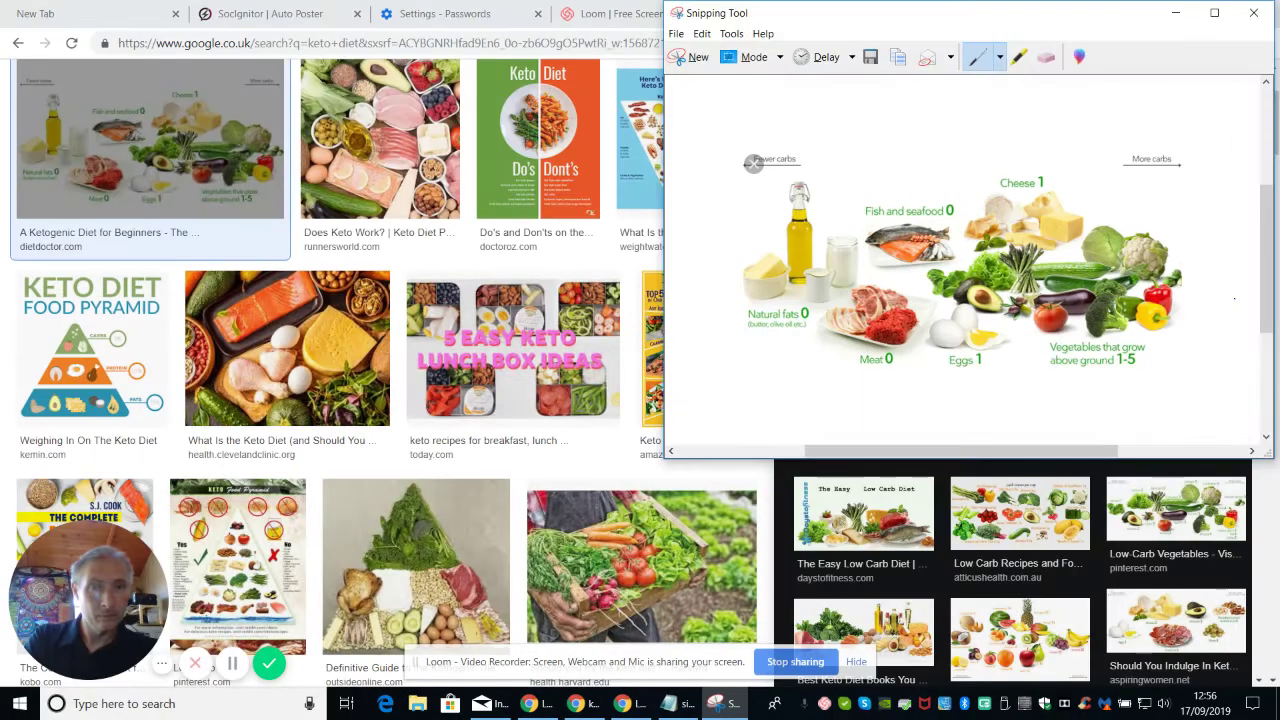
click(676, 33)
click(681, 75)
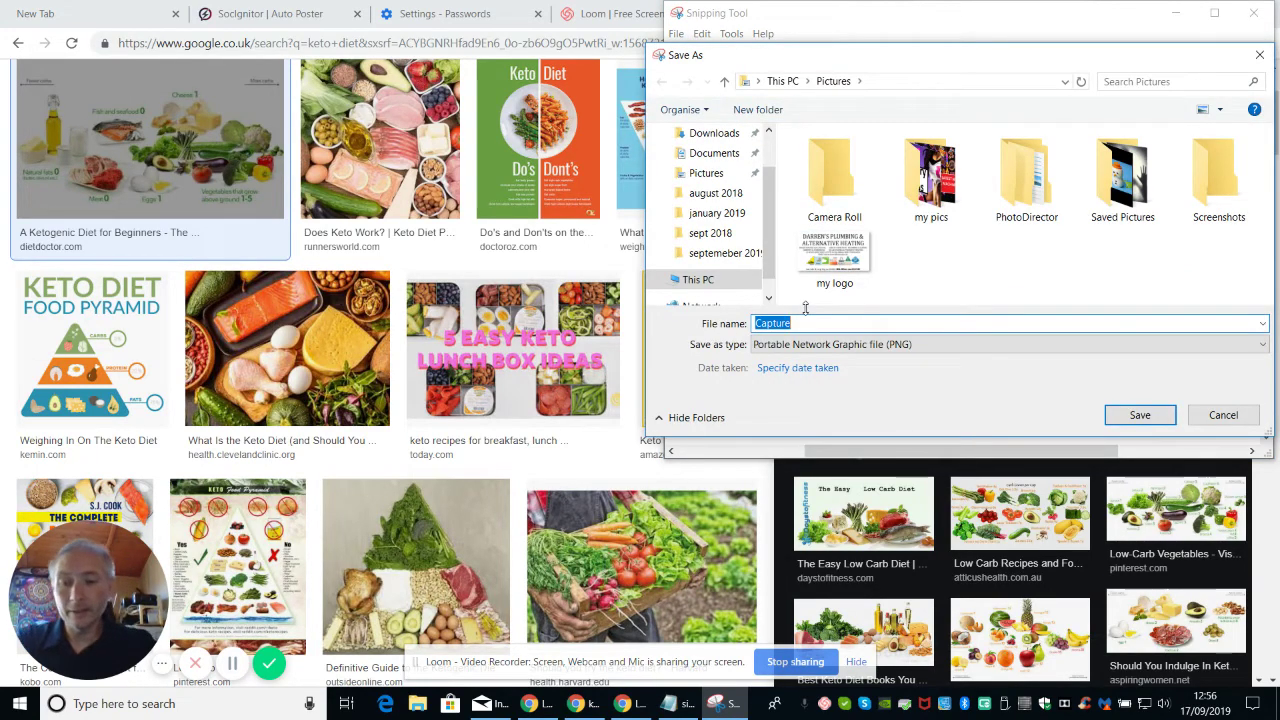
text(keto 1)
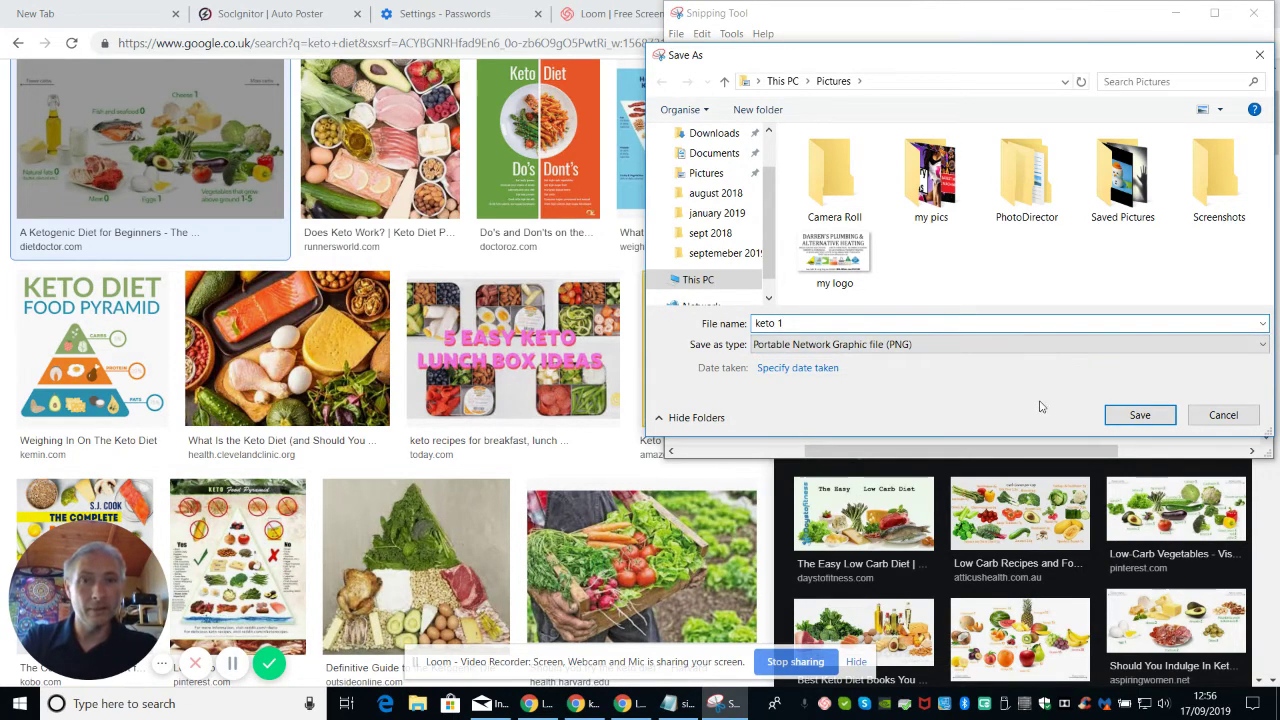
click(1147, 419)
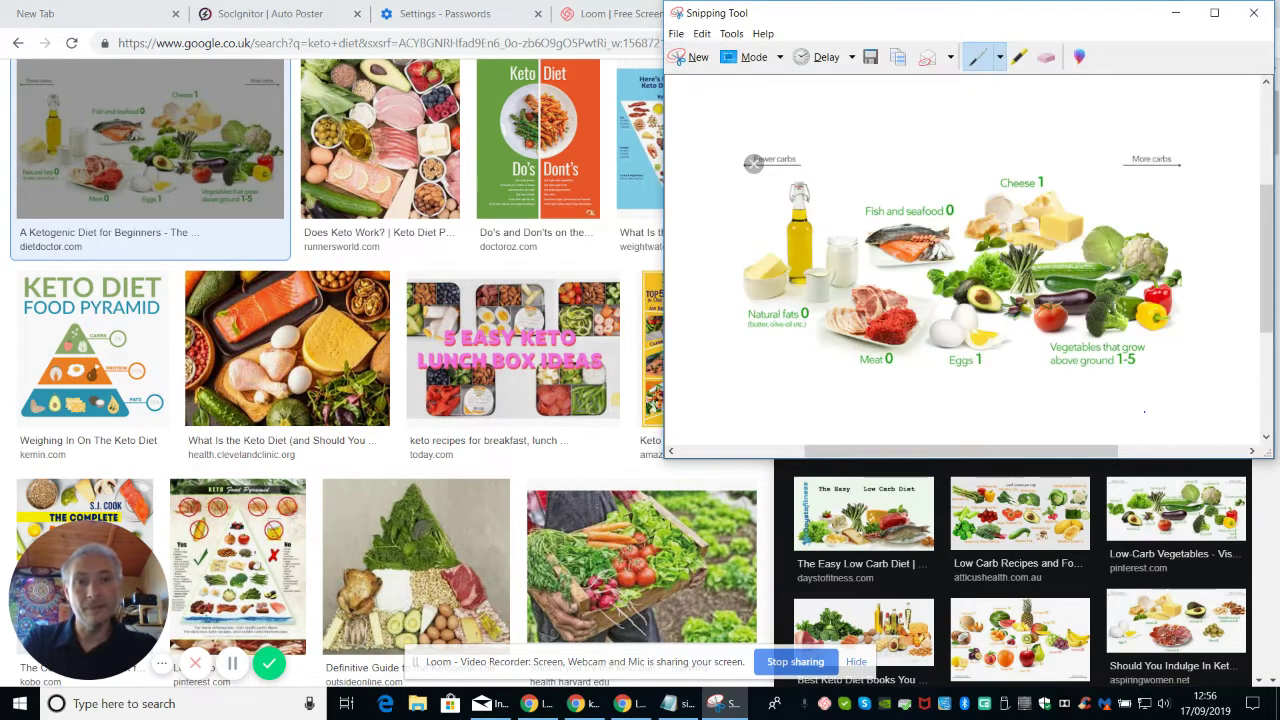
click(1253, 12)
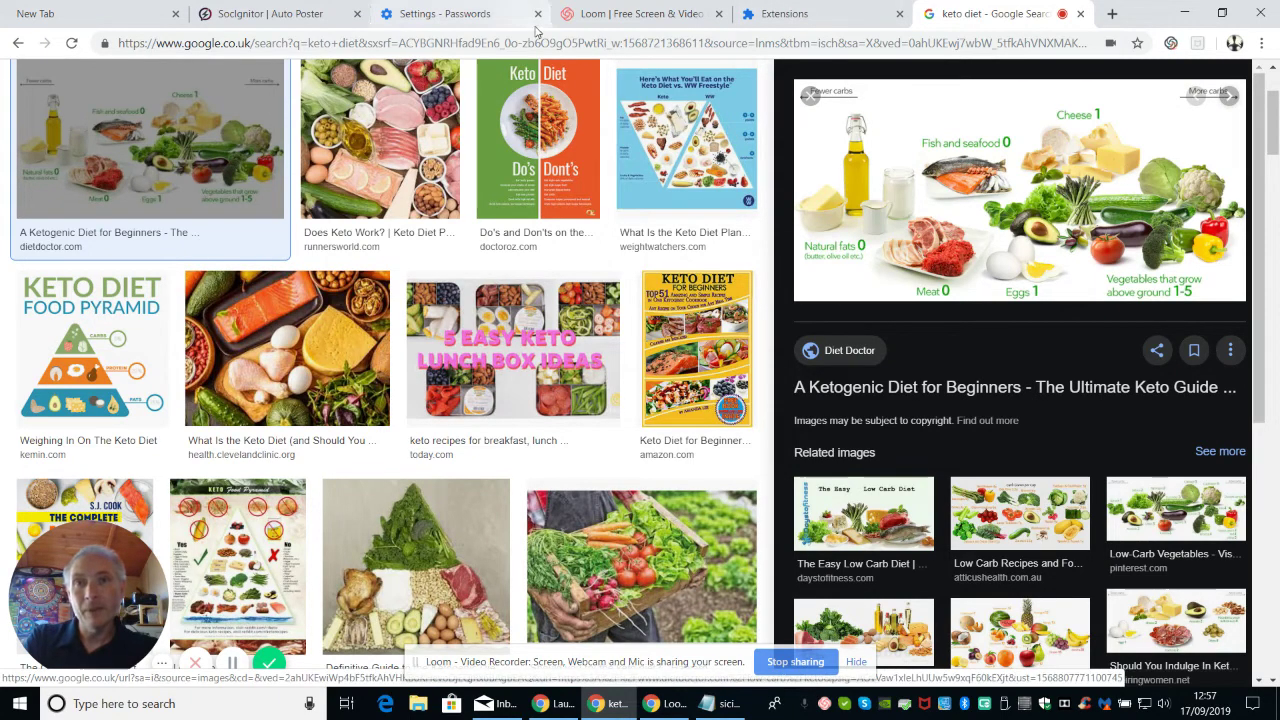
- Make the healthy diet post an image post and upload 'keto 1' from Pictures as its image
click(290, 14)
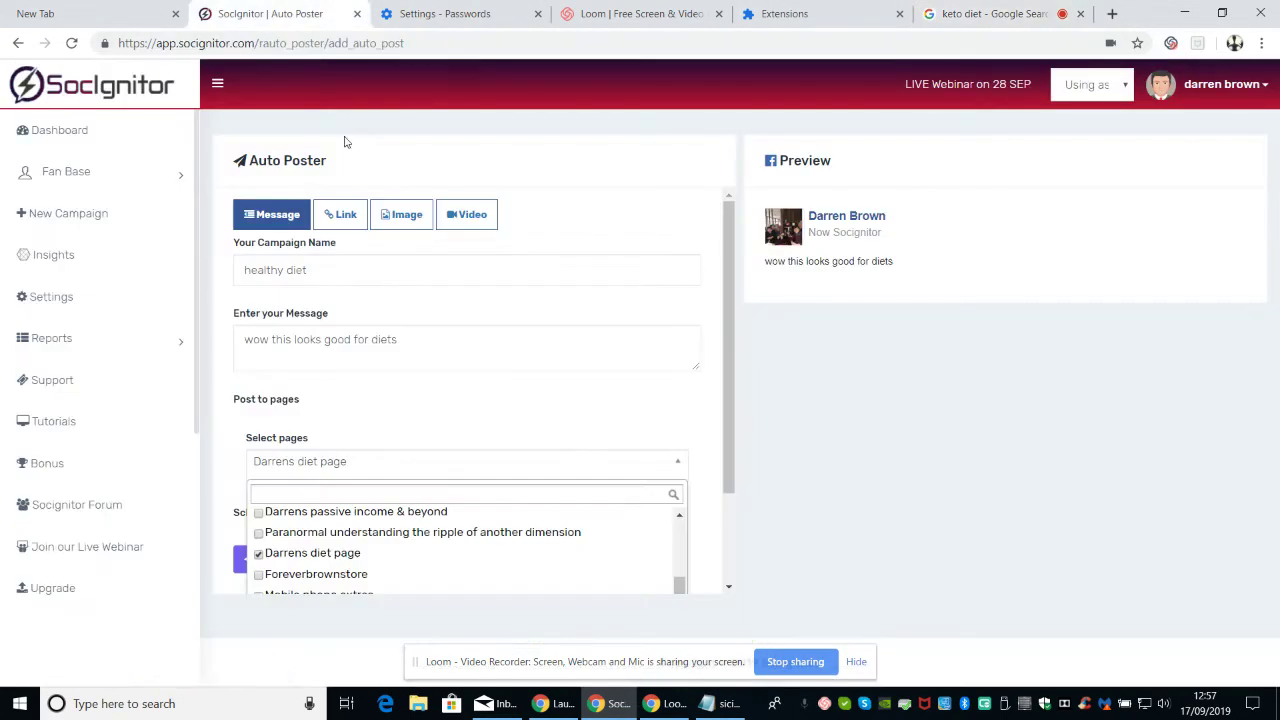
click(400, 220)
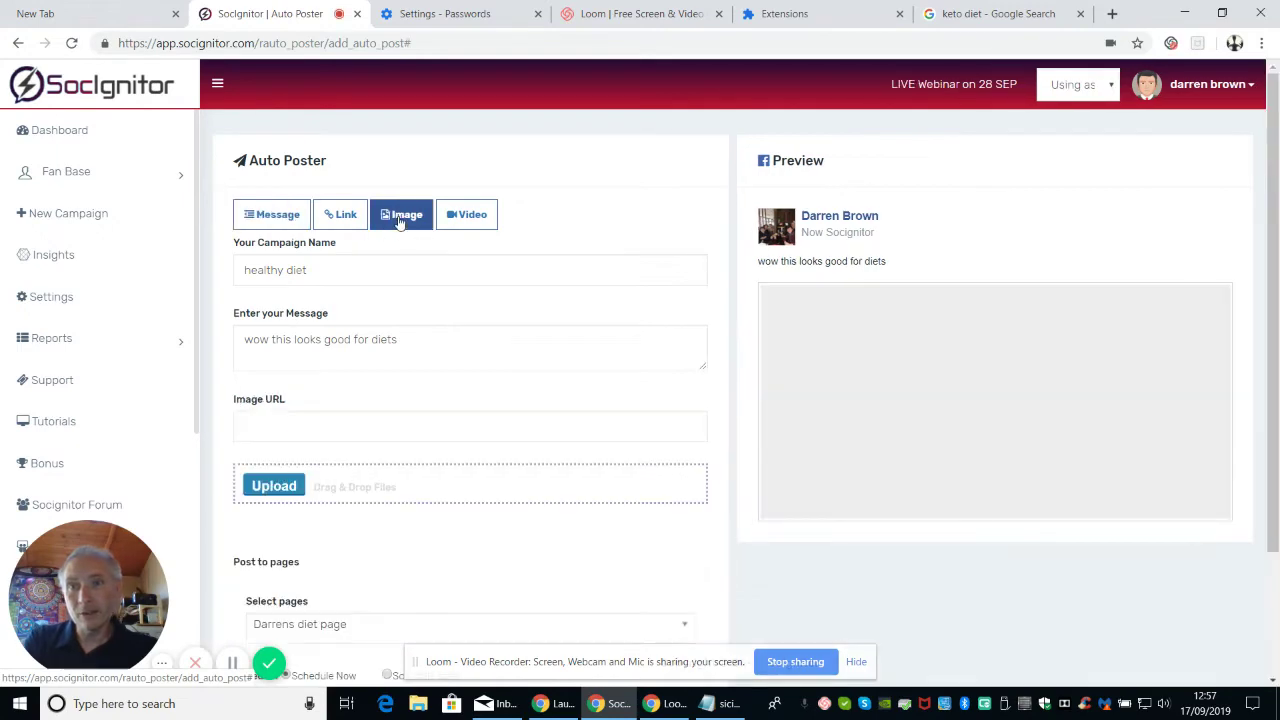
click(275, 494)
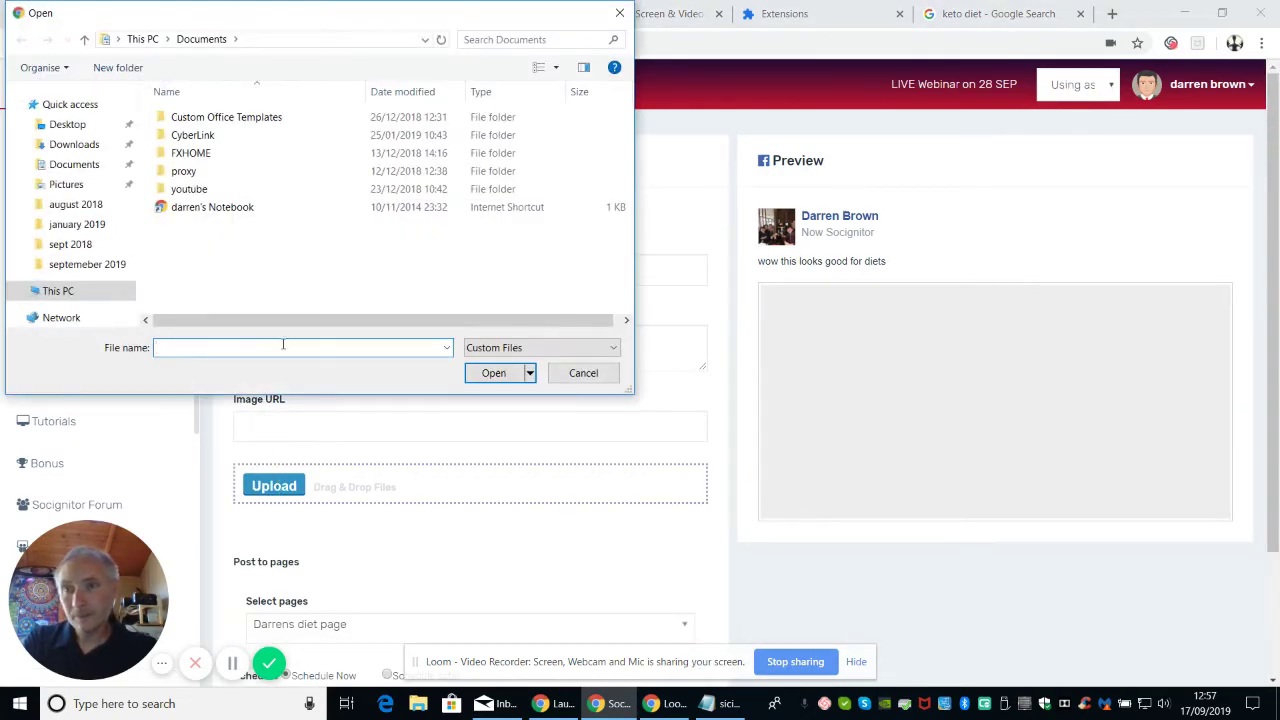
click(66, 184)
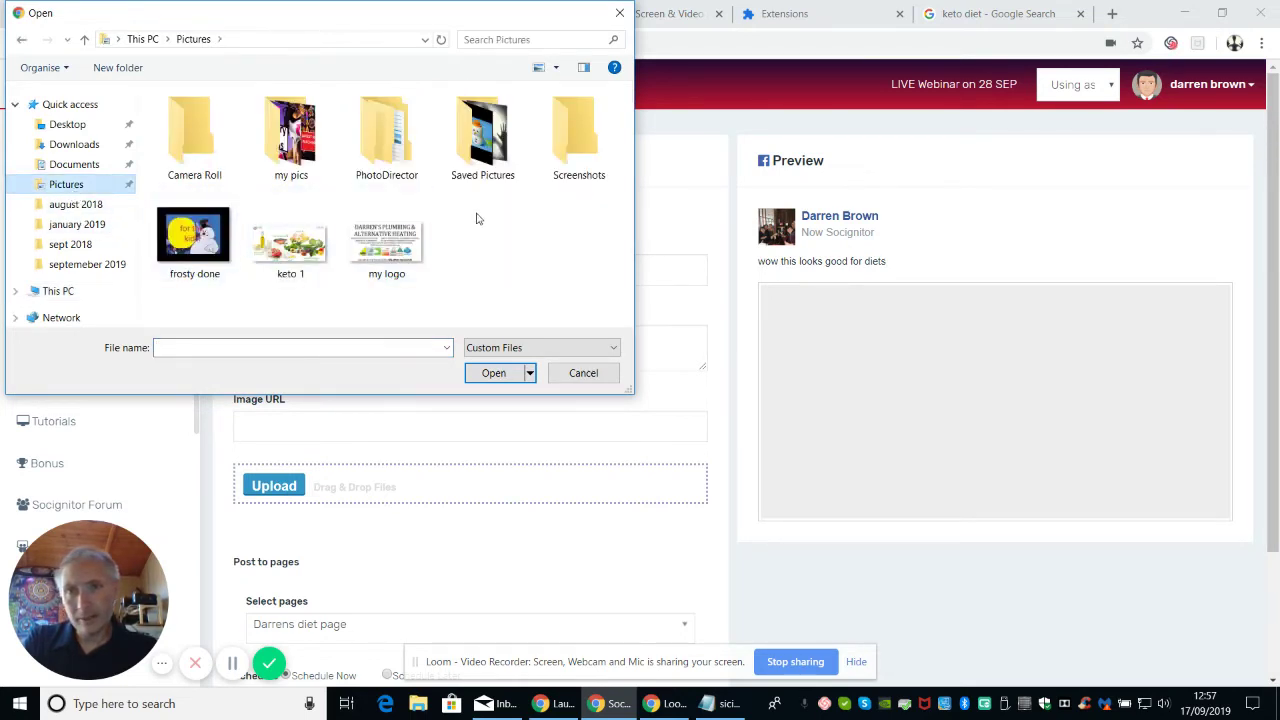
click(285, 258)
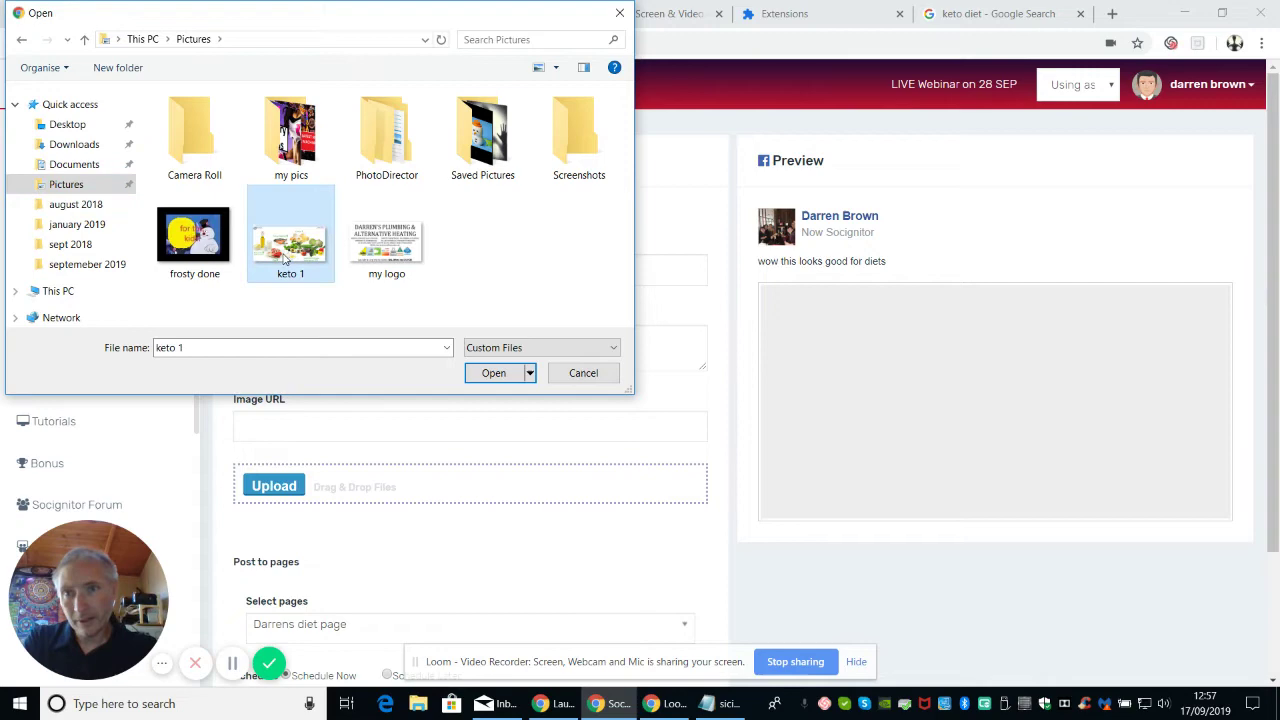
click(487, 372)
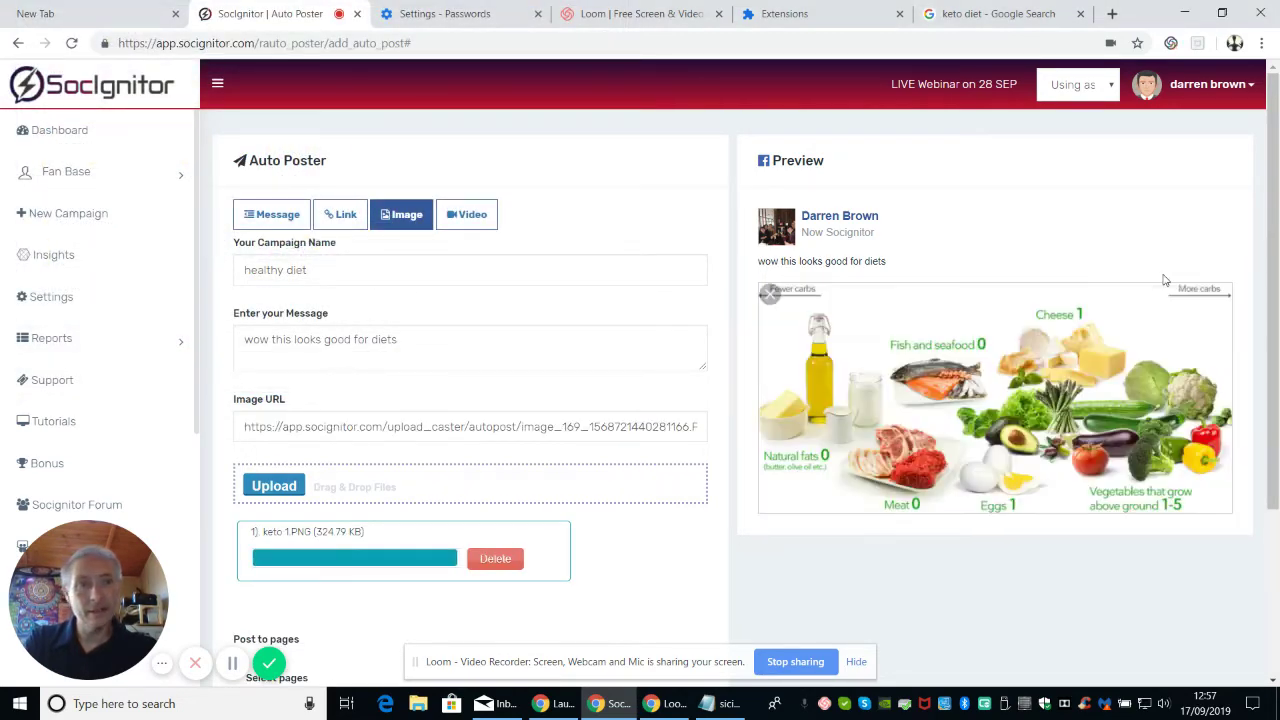
drag(1274, 150, 1276, 299)
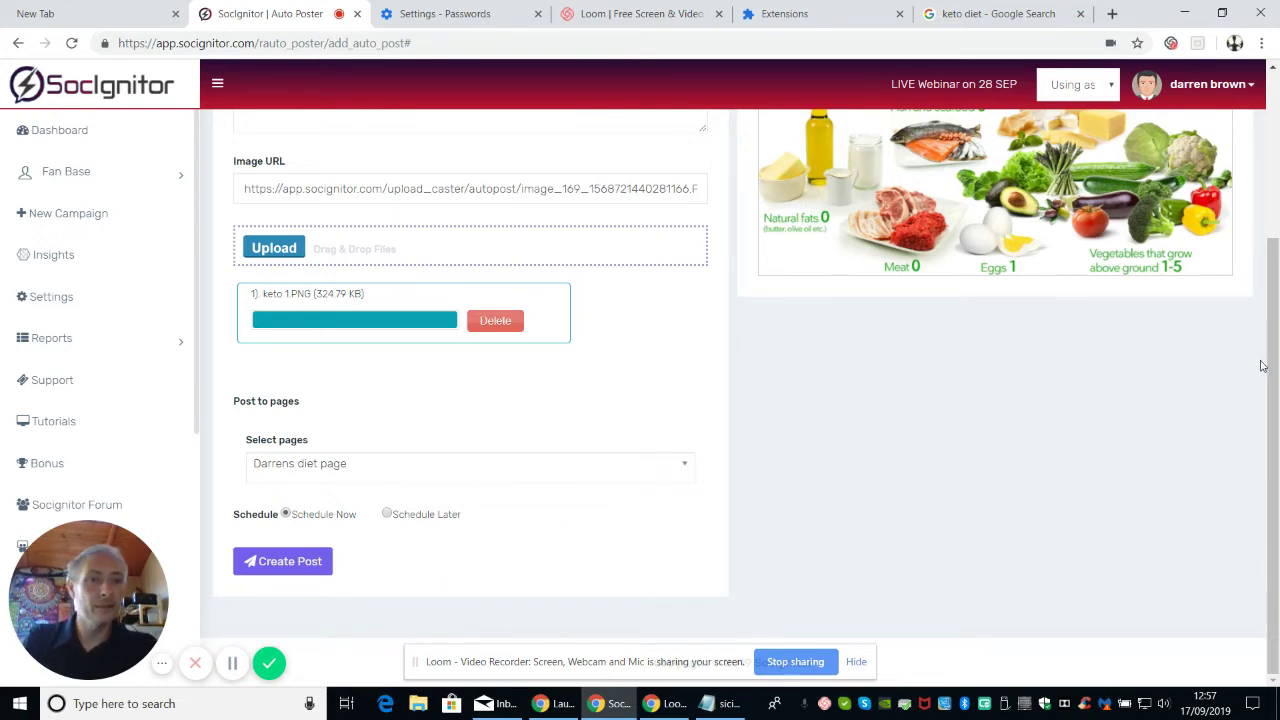
drag(1274, 360, 1276, 150)
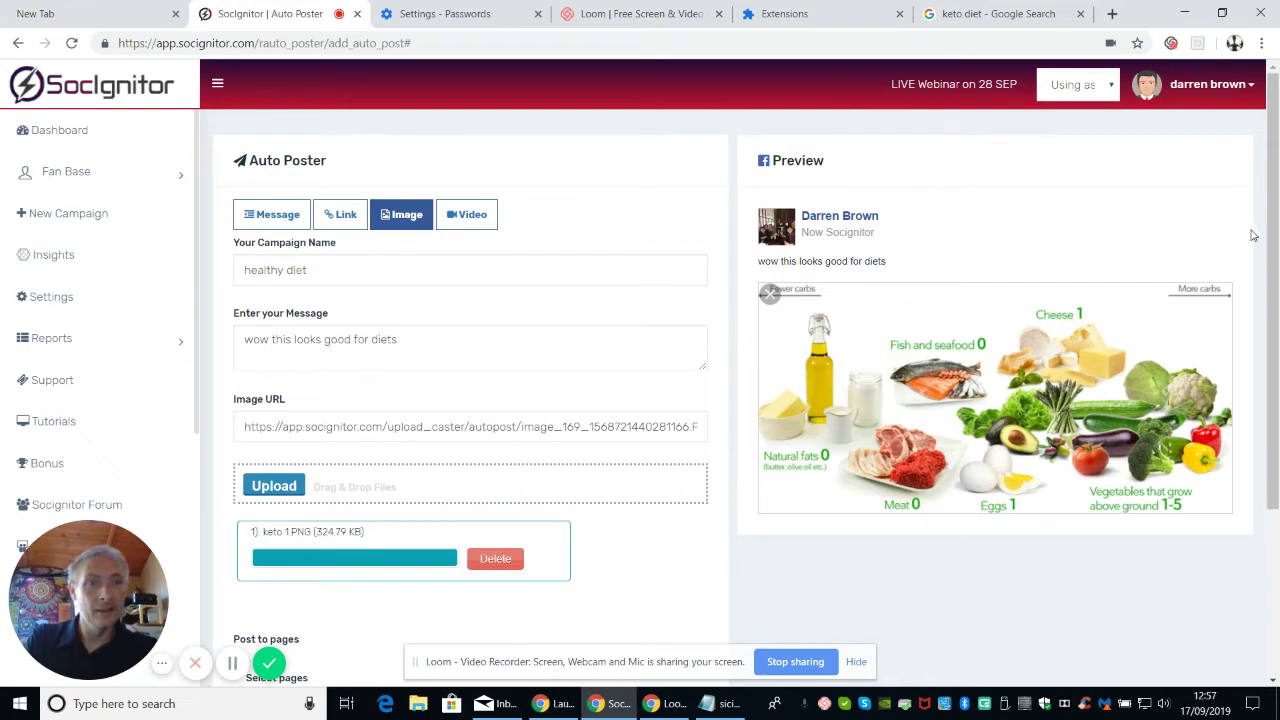
drag(1275, 231, 1276, 271)
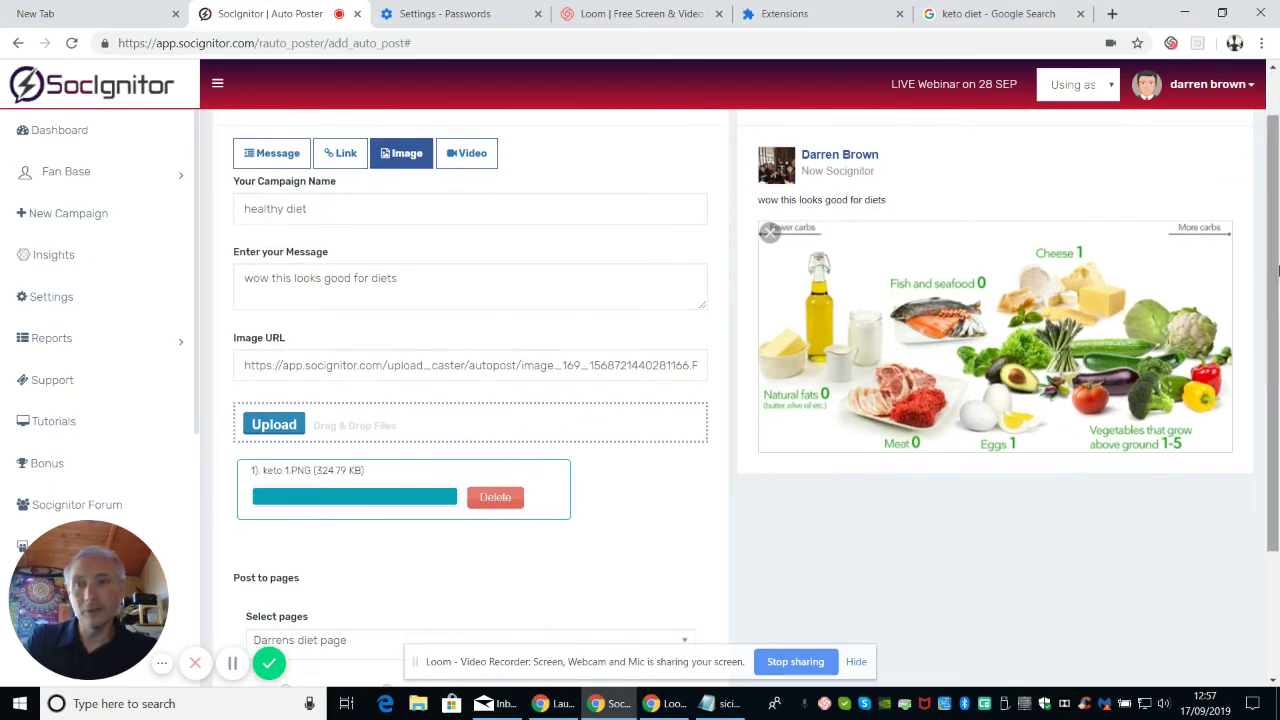
click(340, 153)
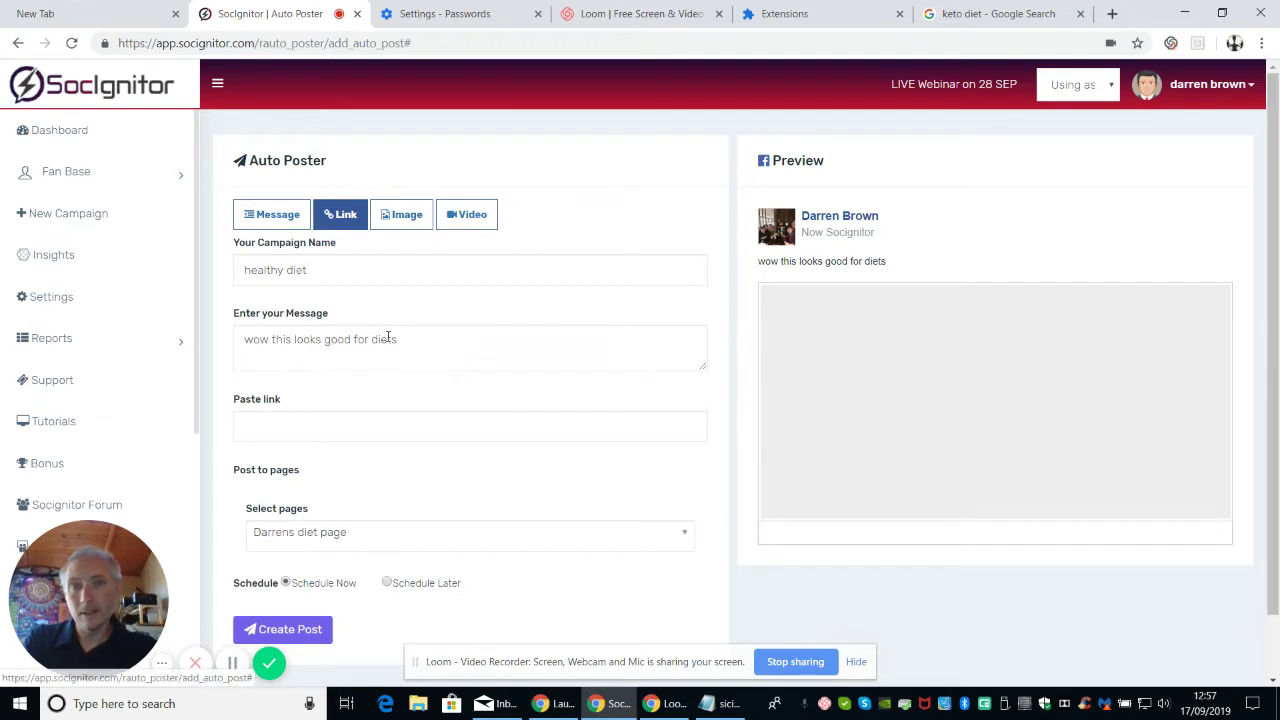
click(404, 219)
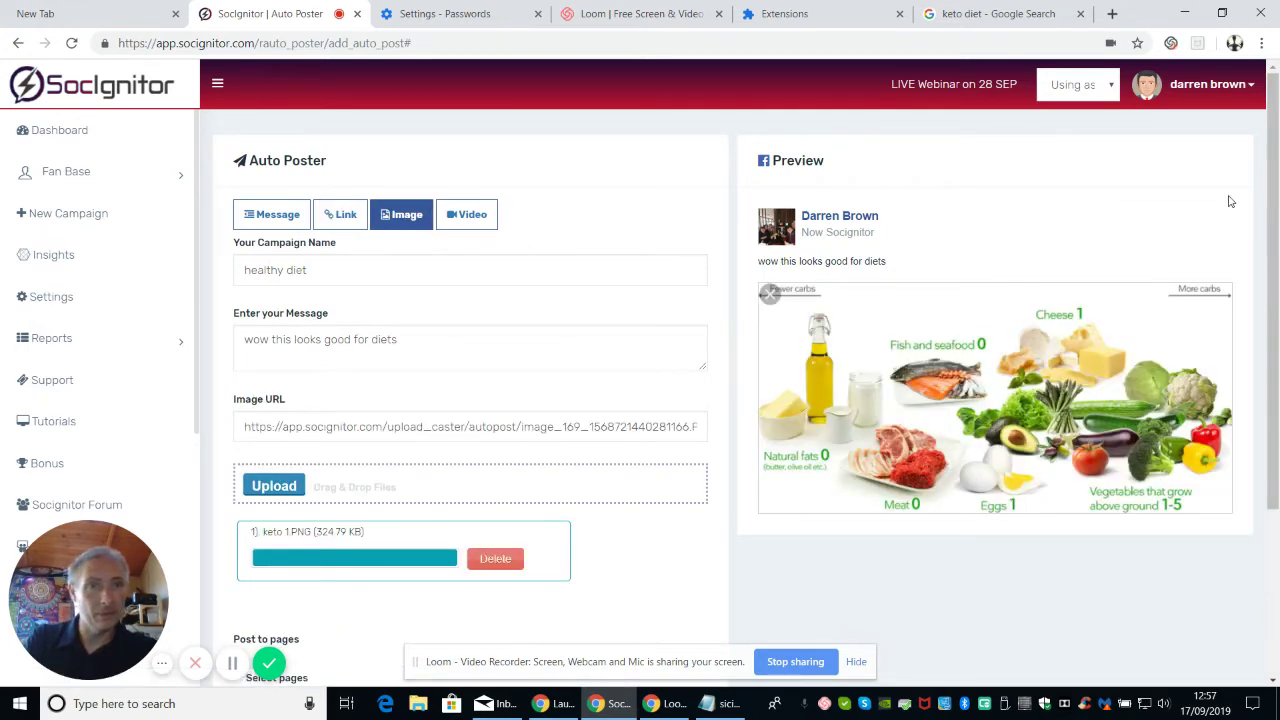
scroll(1274, 186, down, 3)
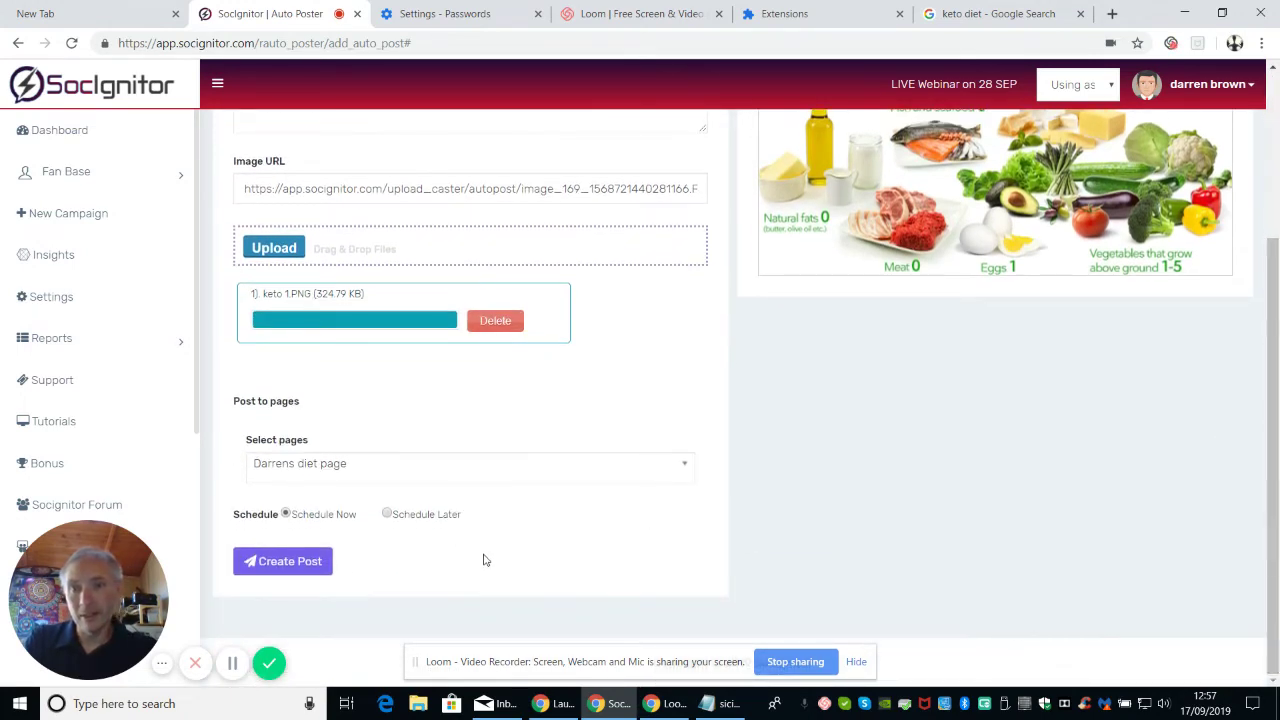
- Publish the healthy diet image post immediately with Schedule Now
click(300, 563)
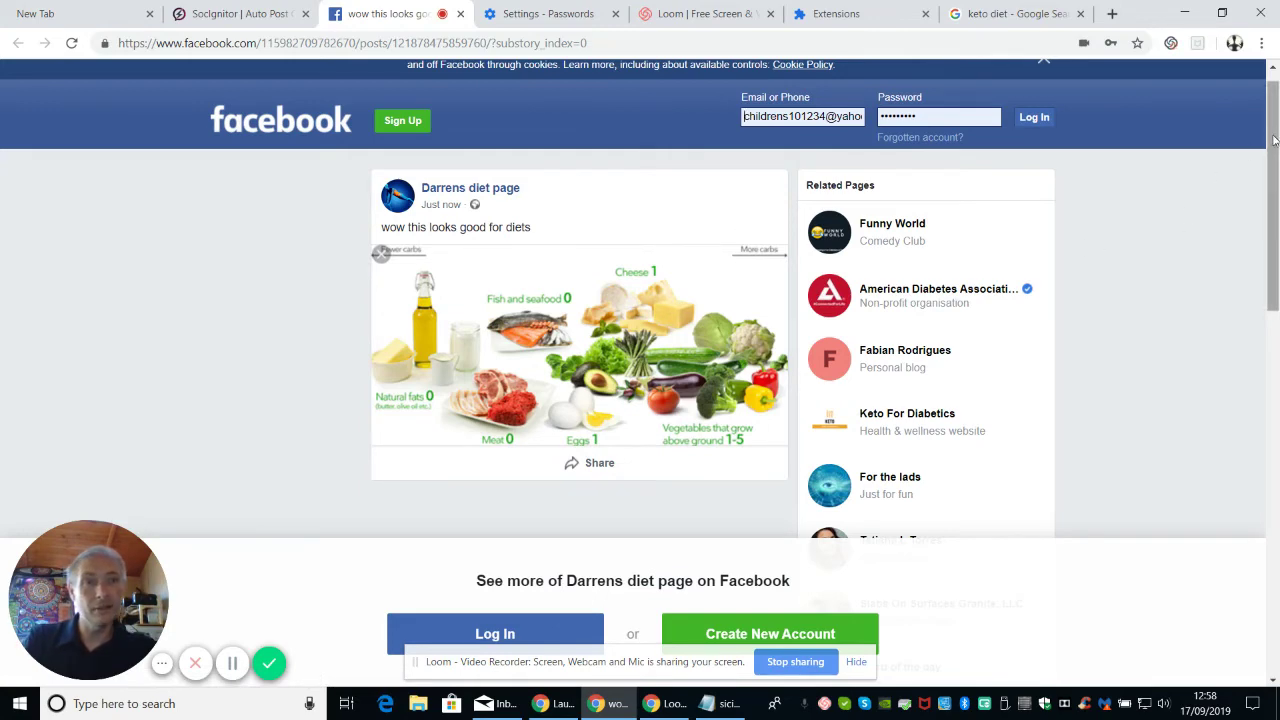
- Scroll through the live Facebook diet post, then switch back to the SocIgnitor campaign list
mouse_move(1272, 128)
mouse_down()
mouse_move(1272, 278)
mouse_move(1272, 117)
mouse_up()
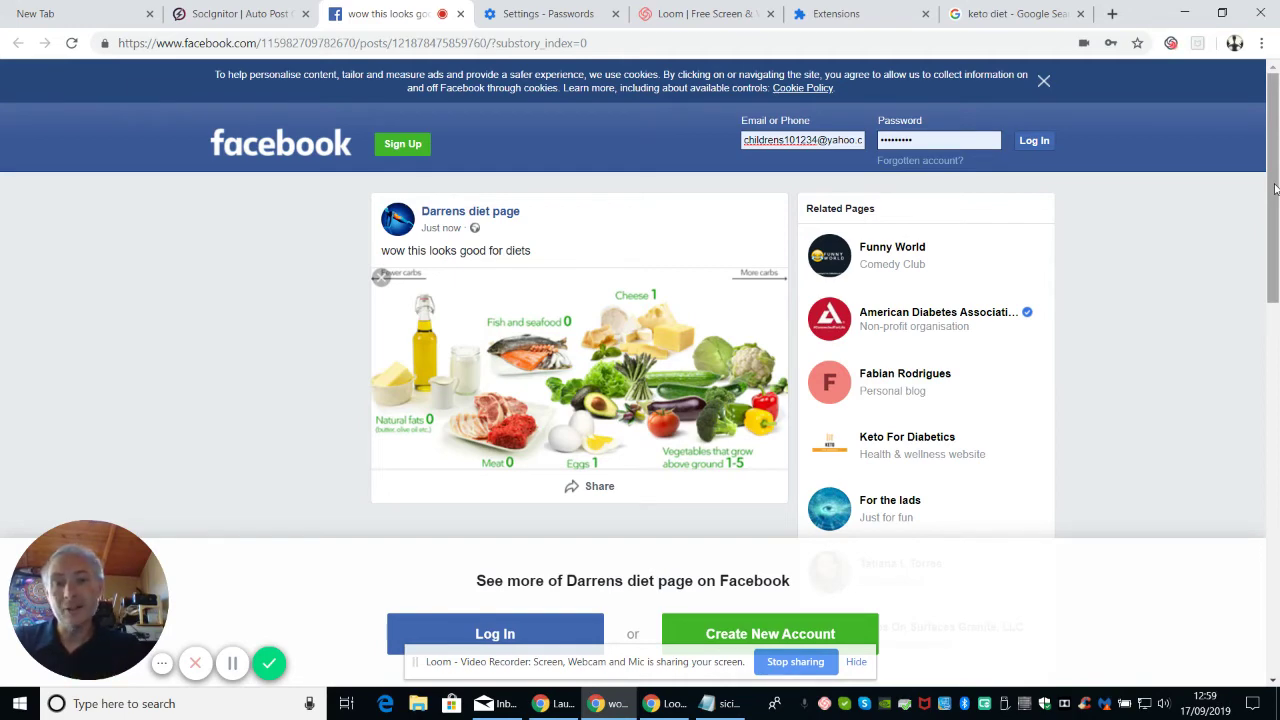
mouse_move(1274, 189)
mouse_down()
mouse_move(1274, 447)
mouse_move(1274, 170)
mouse_up()
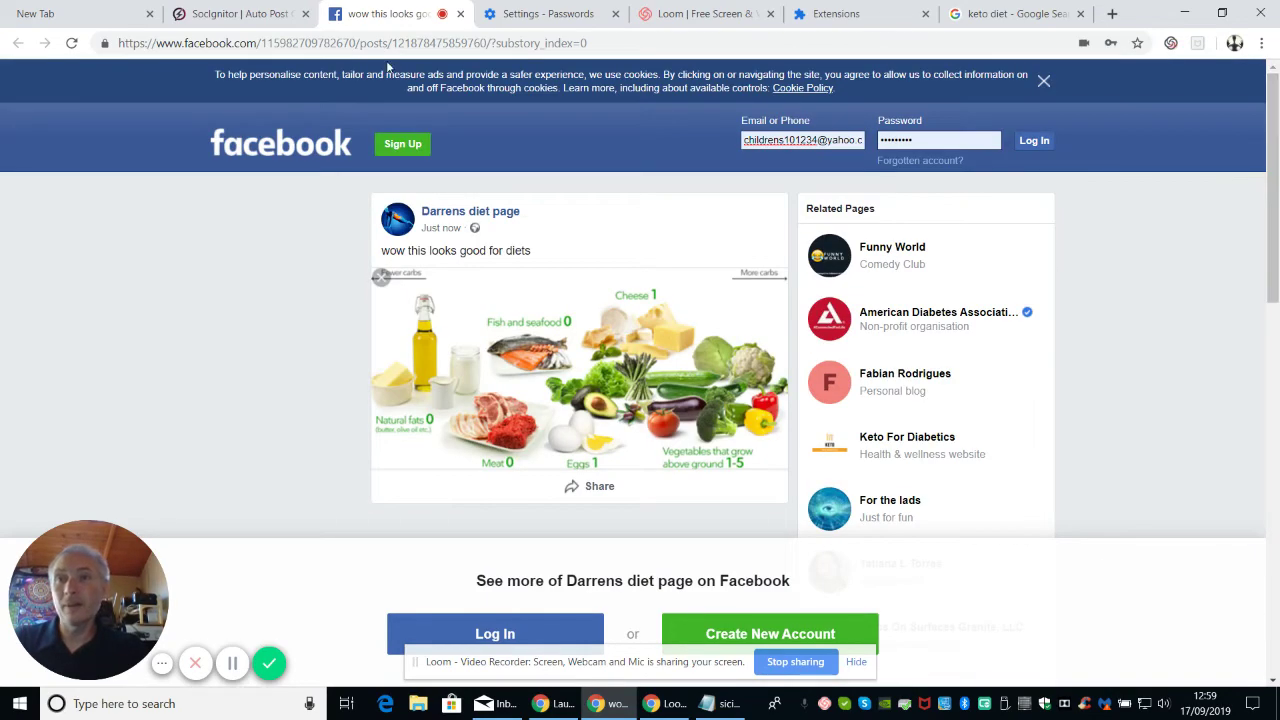
click(239, 17)
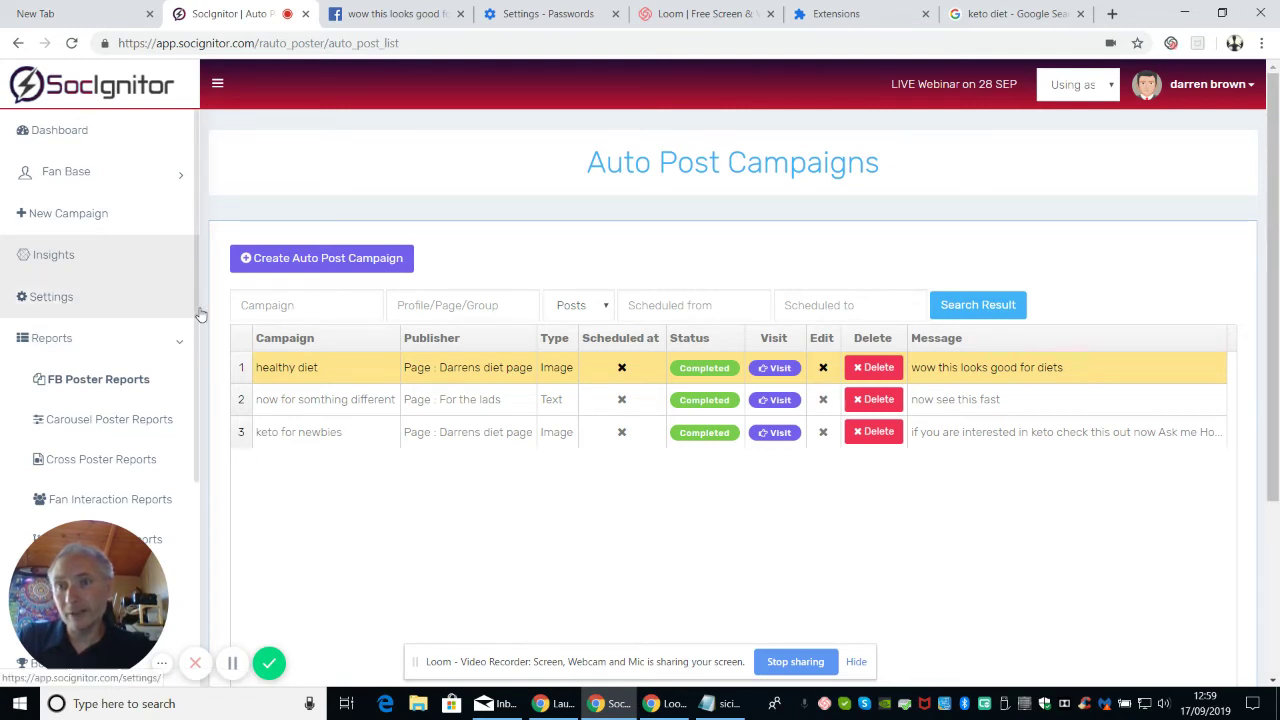
- Scroll down the SocIgnitor sidebar, then return to the Auto Post Campaigns tab
scroll(199, 423, down, 3)
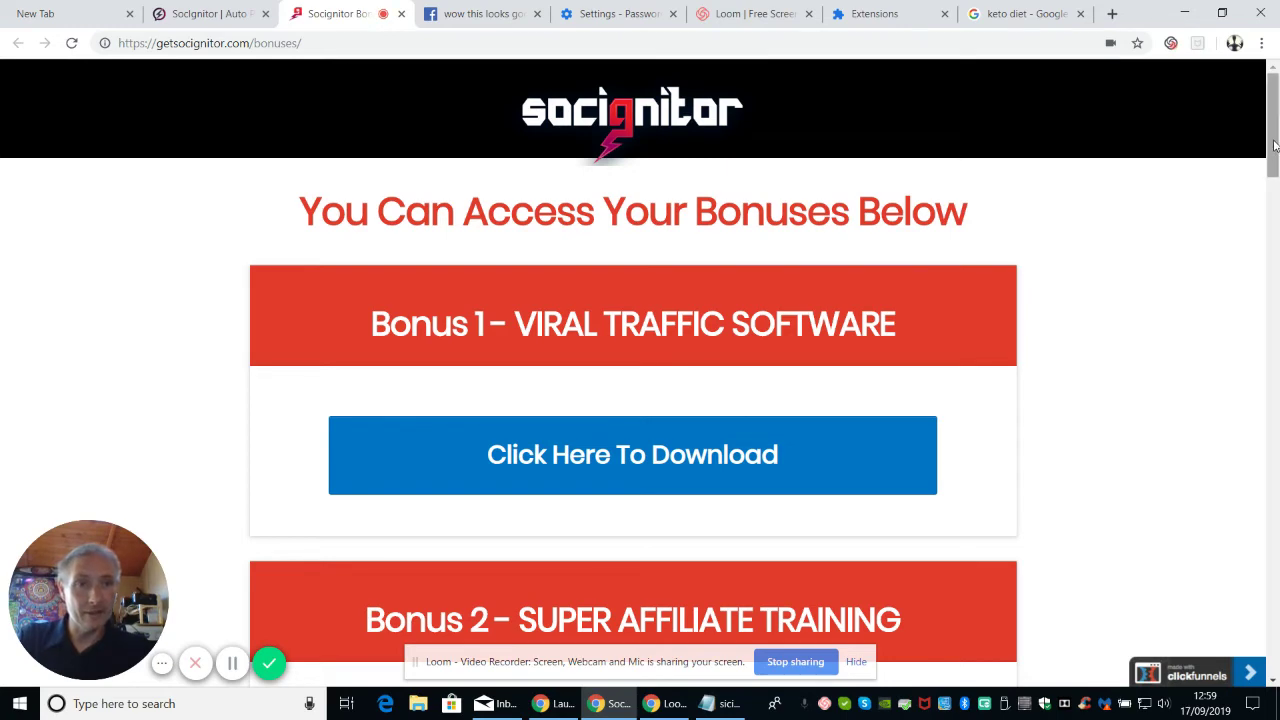
drag(1274, 146, 1273, 112)
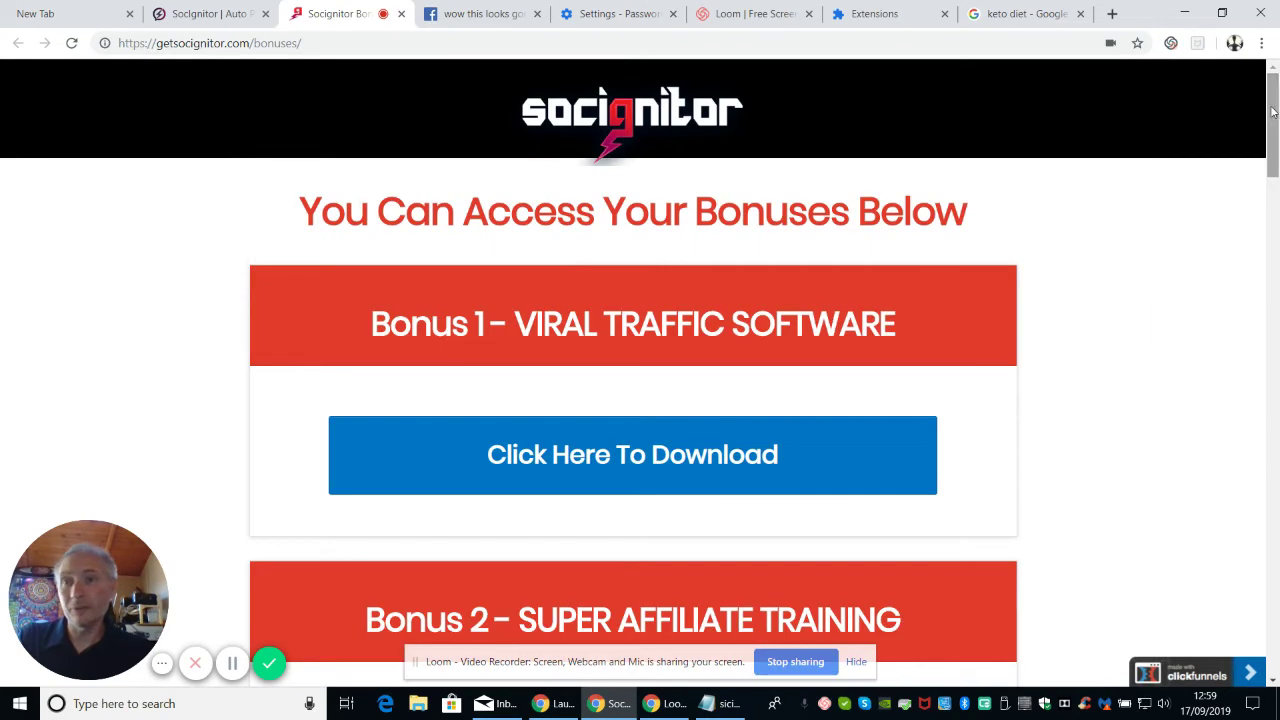
click(210, 14)
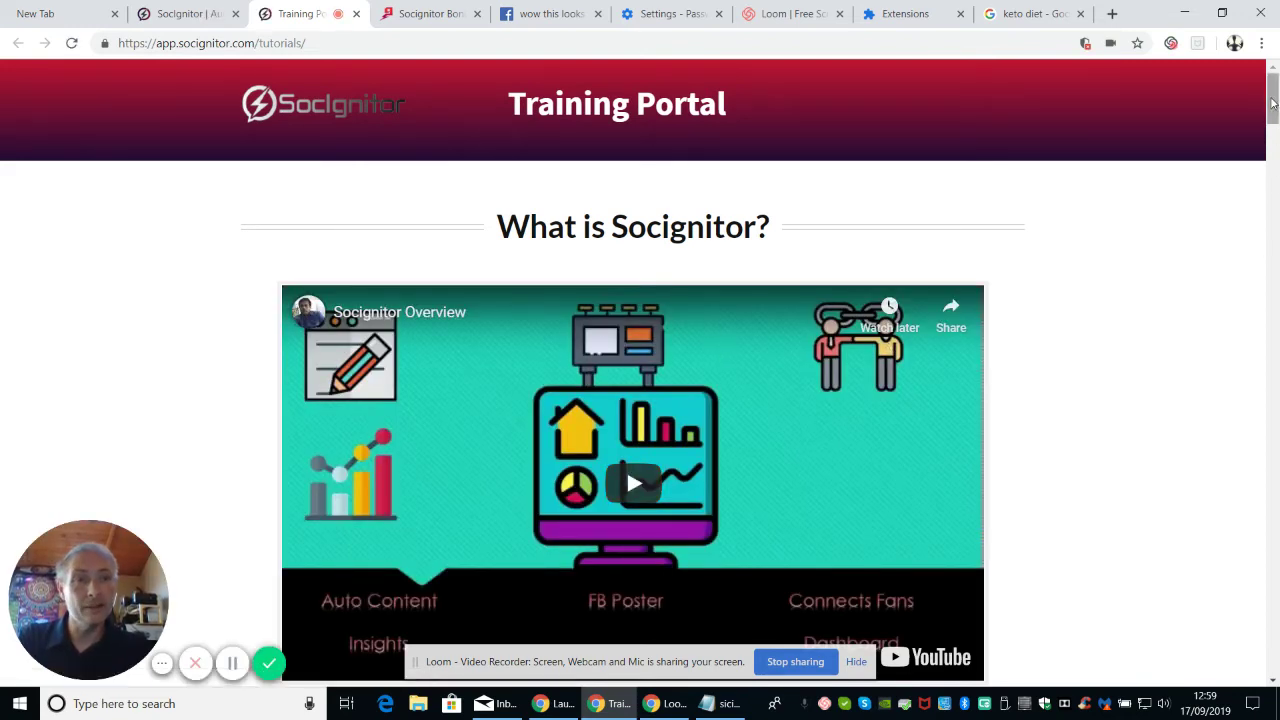
drag(1273, 100, 1273, 98)
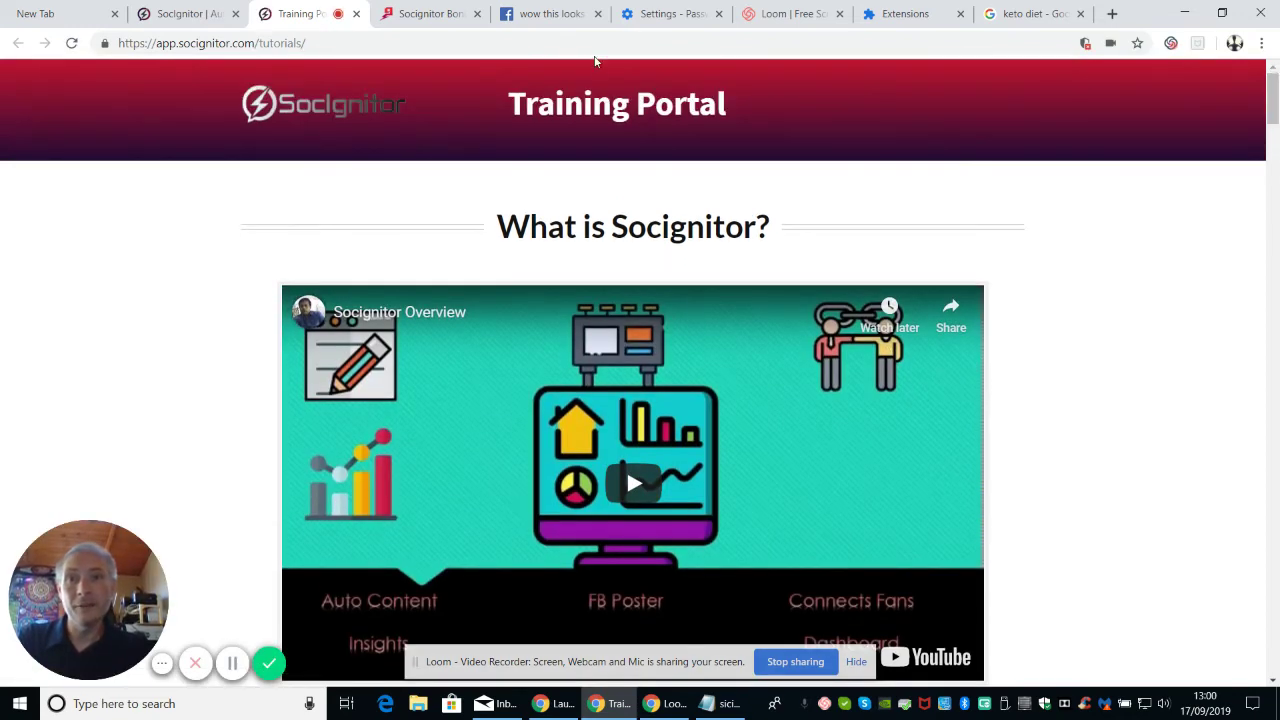
click(428, 14)
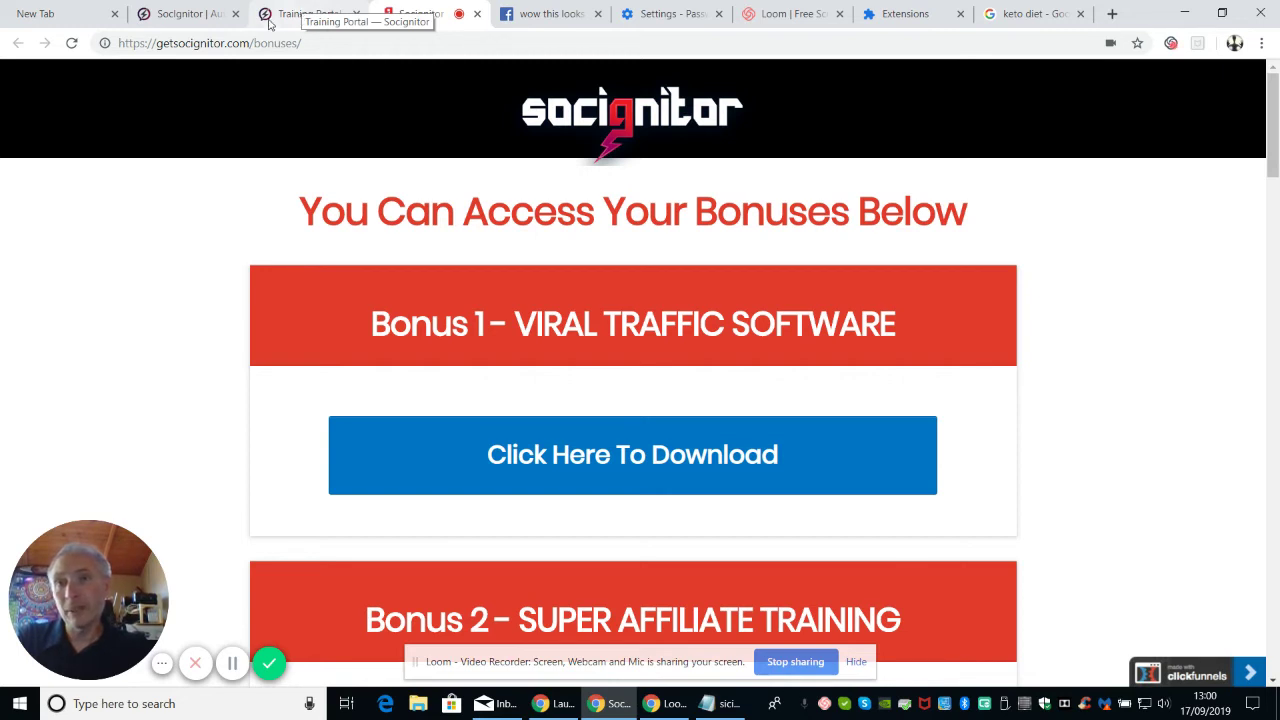
click(294, 17)
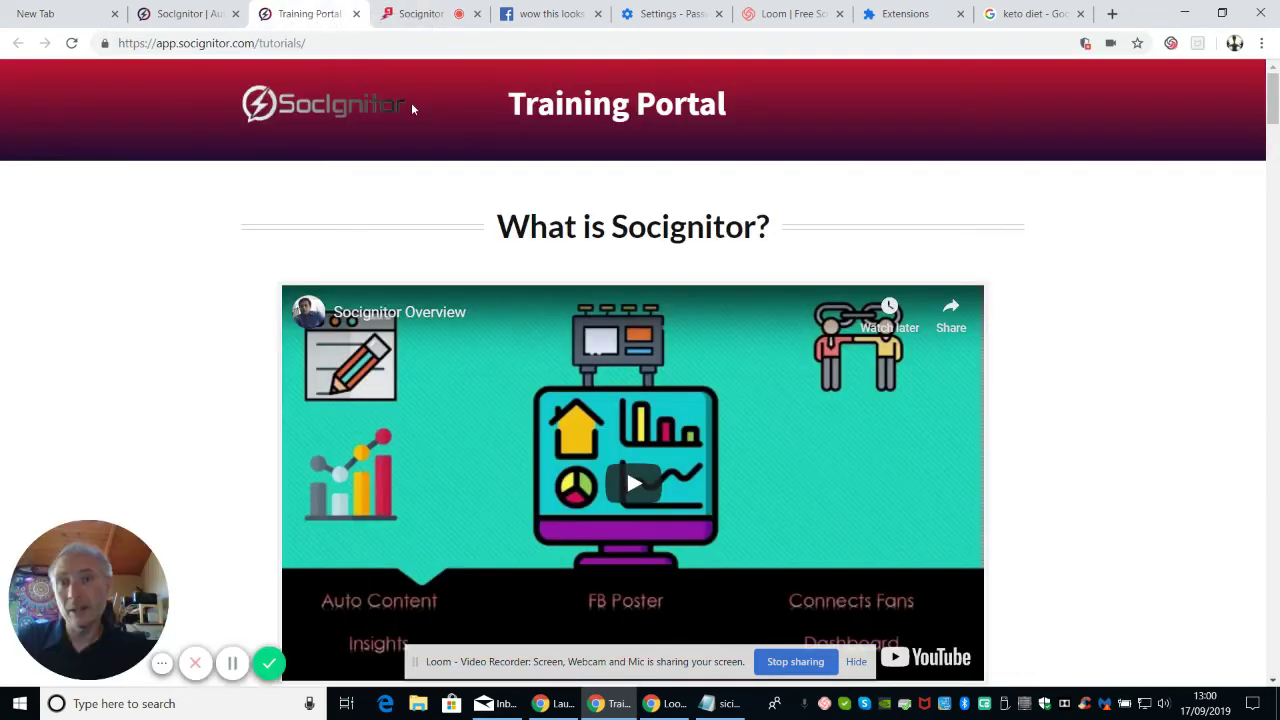
drag(1265, 121, 1266, 206)
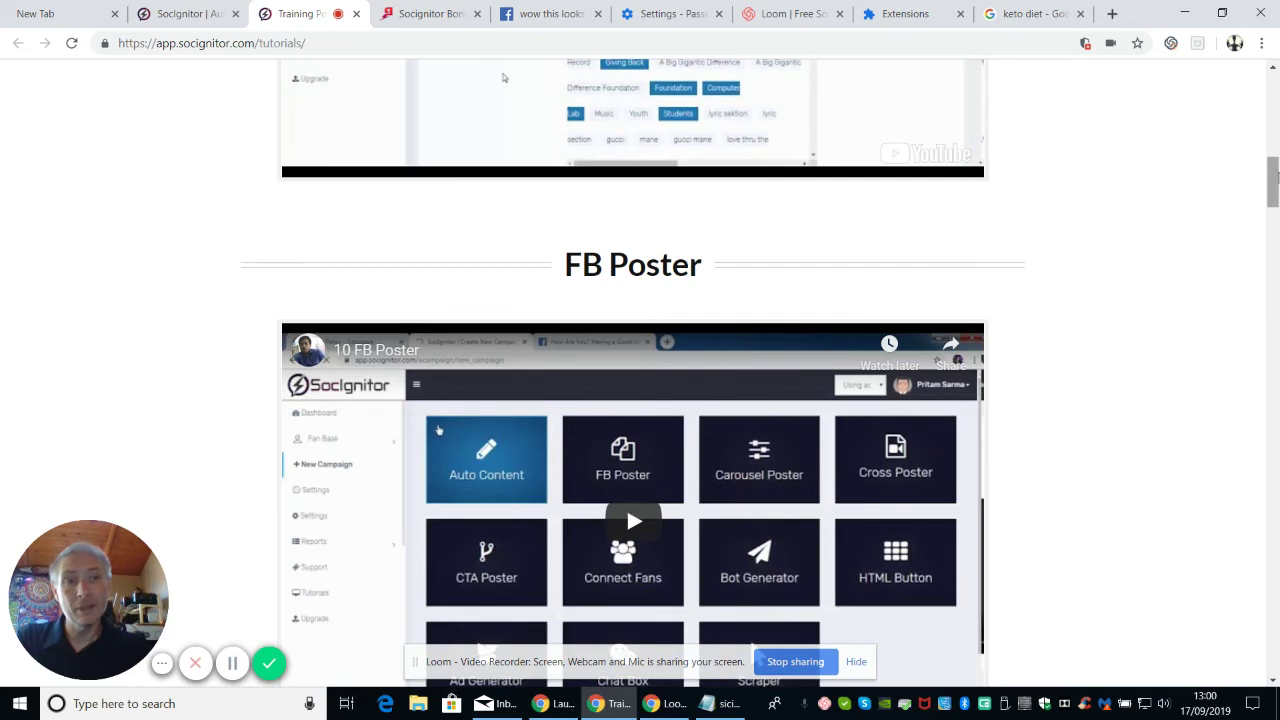
drag(1276, 176, 1275, 262)
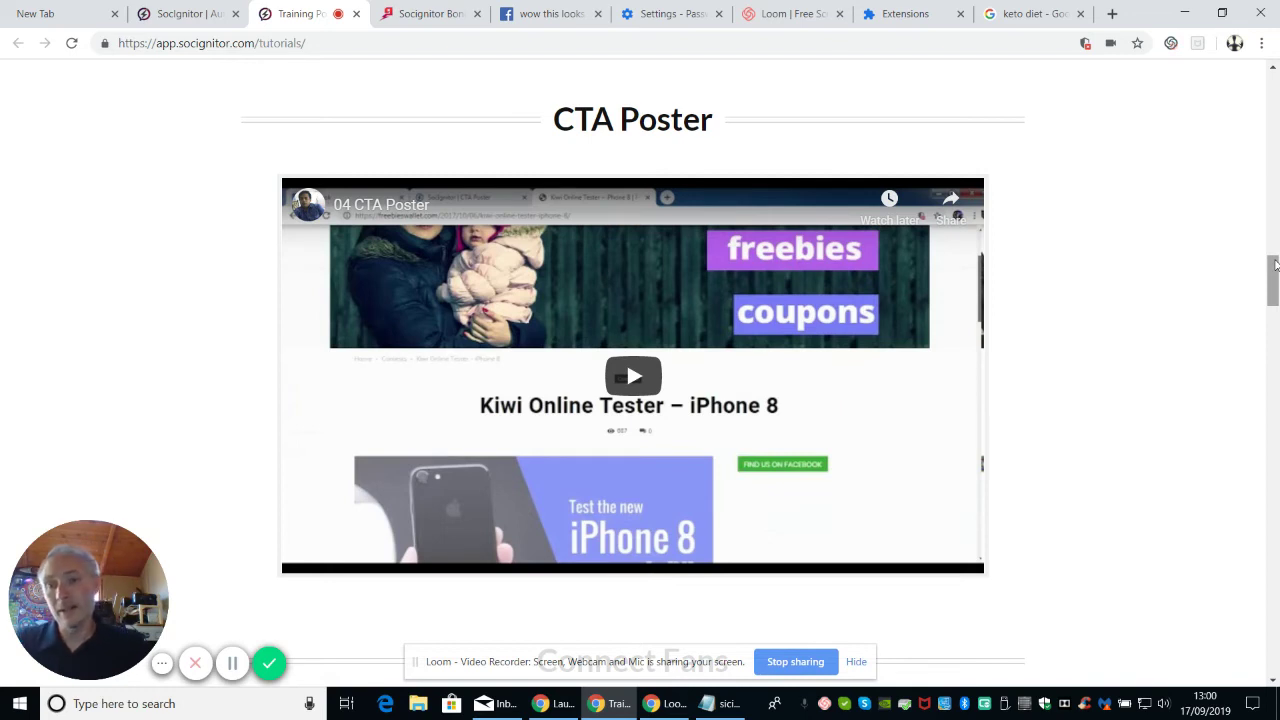
drag(1268, 264, 1276, 68)
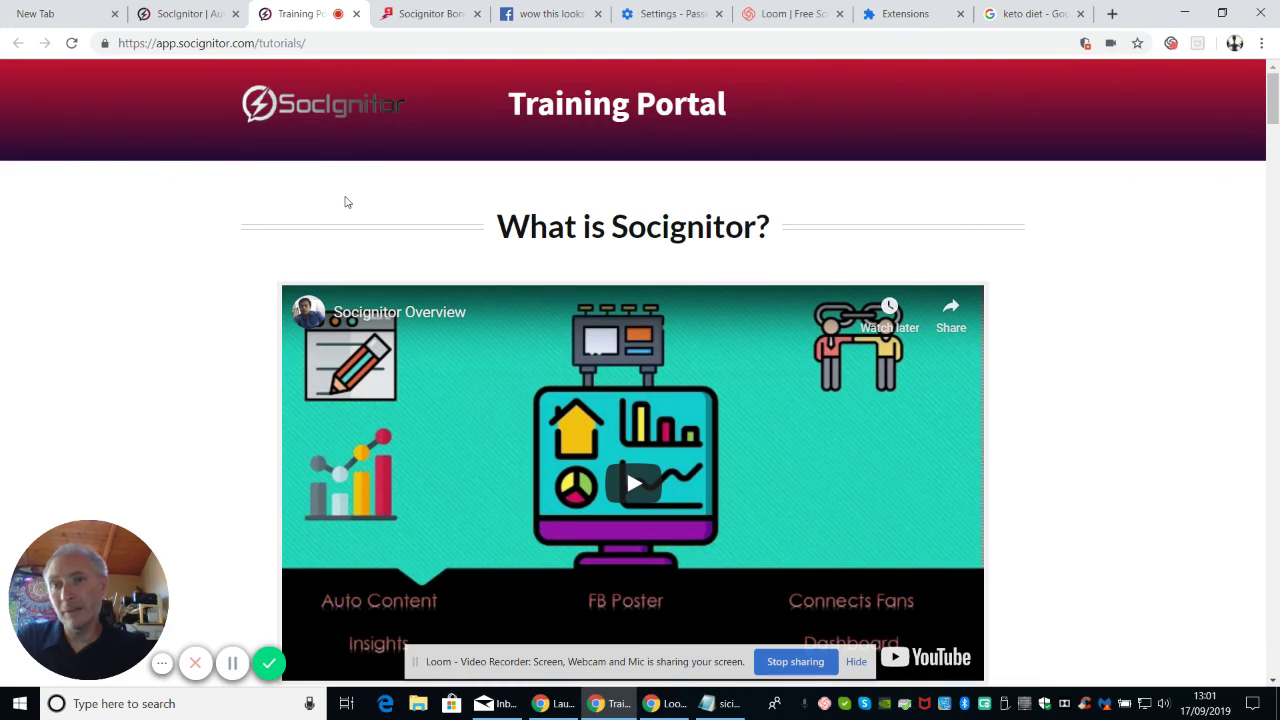
- Visit the keto for newbies post (row 3) on Facebook and enlarge its keto 28 challenge image
click(178, 14)
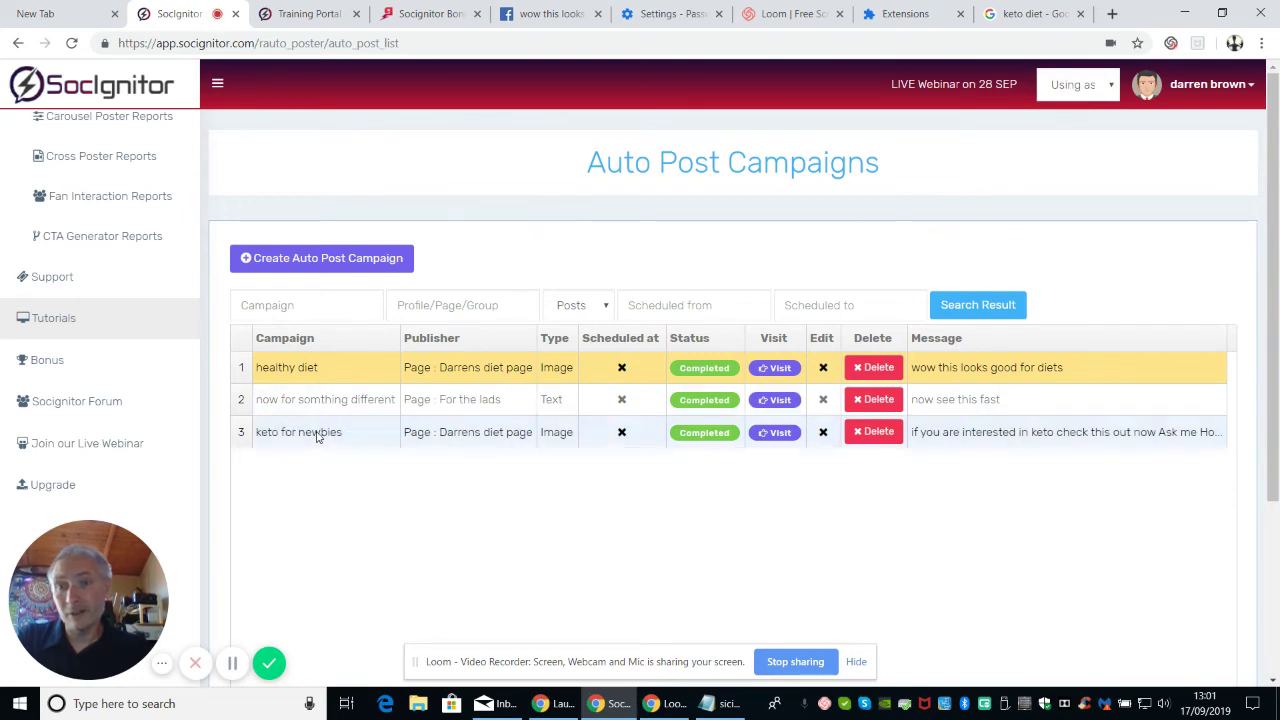
click(773, 433)
scroll(733, 409, down, 1)
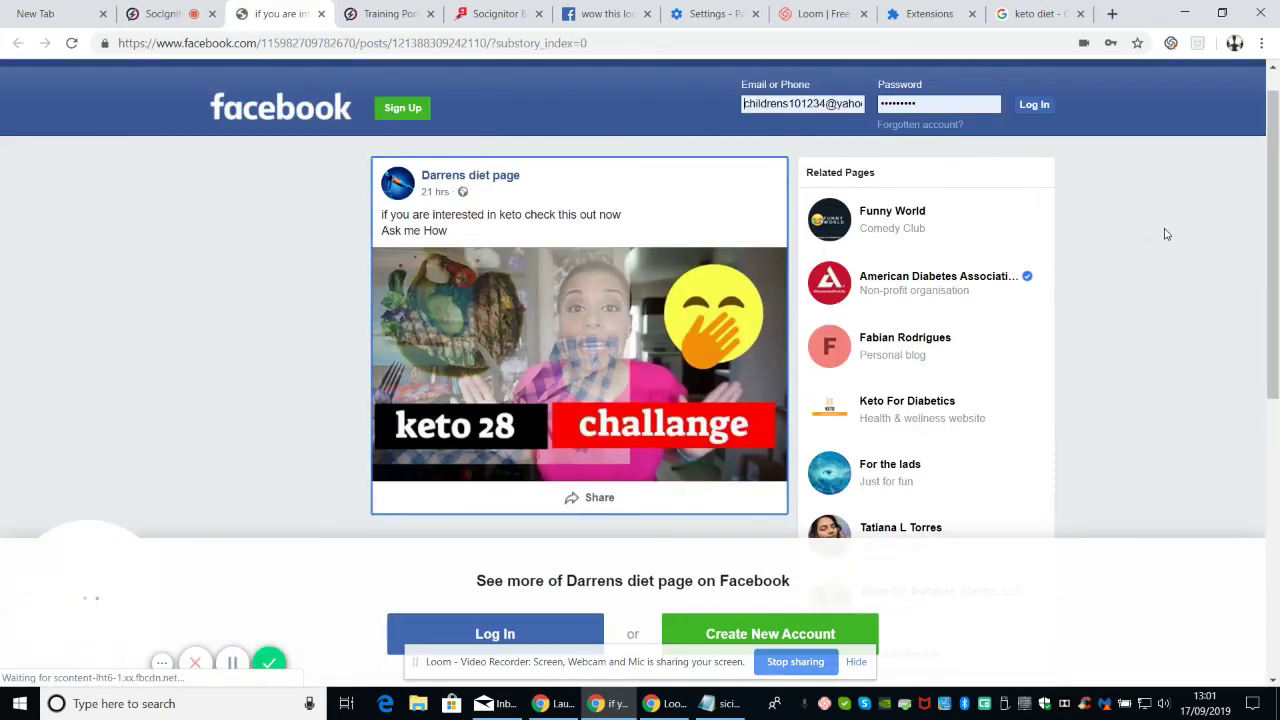
click(587, 368)
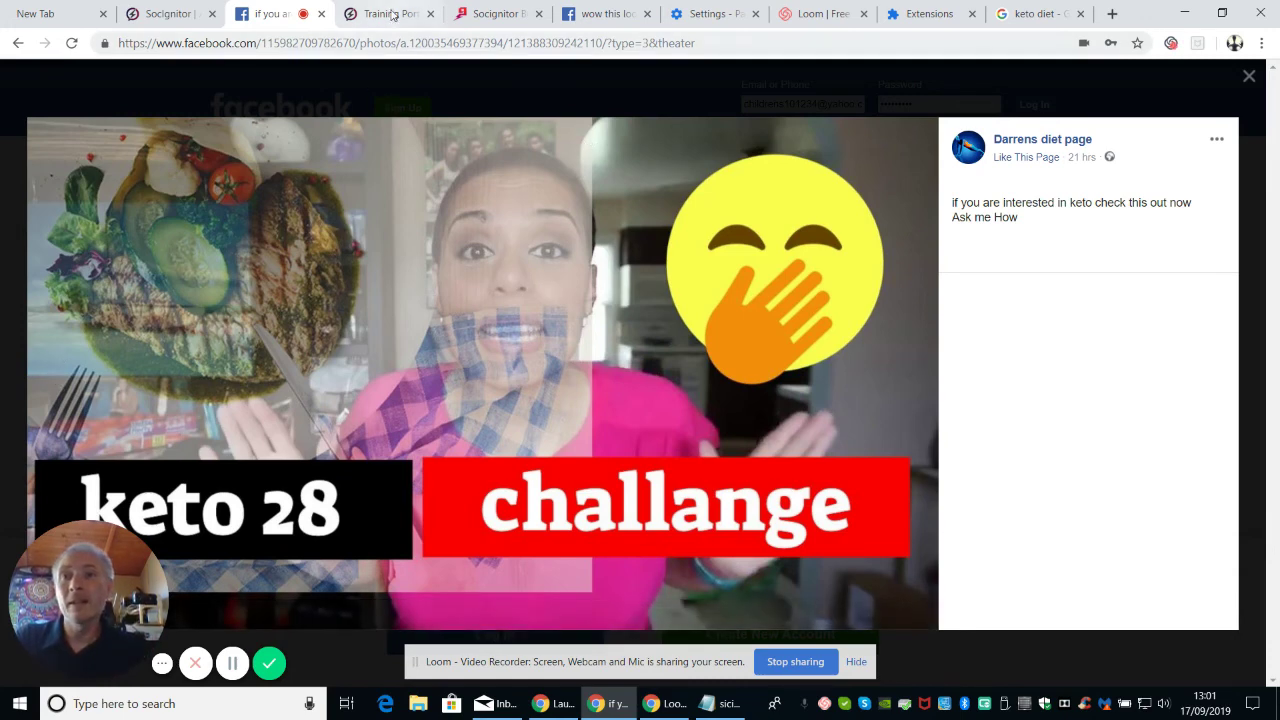
- Switch to the SocIgnitor Auto Post tab listing all three completed campaigns
click(158, 14)
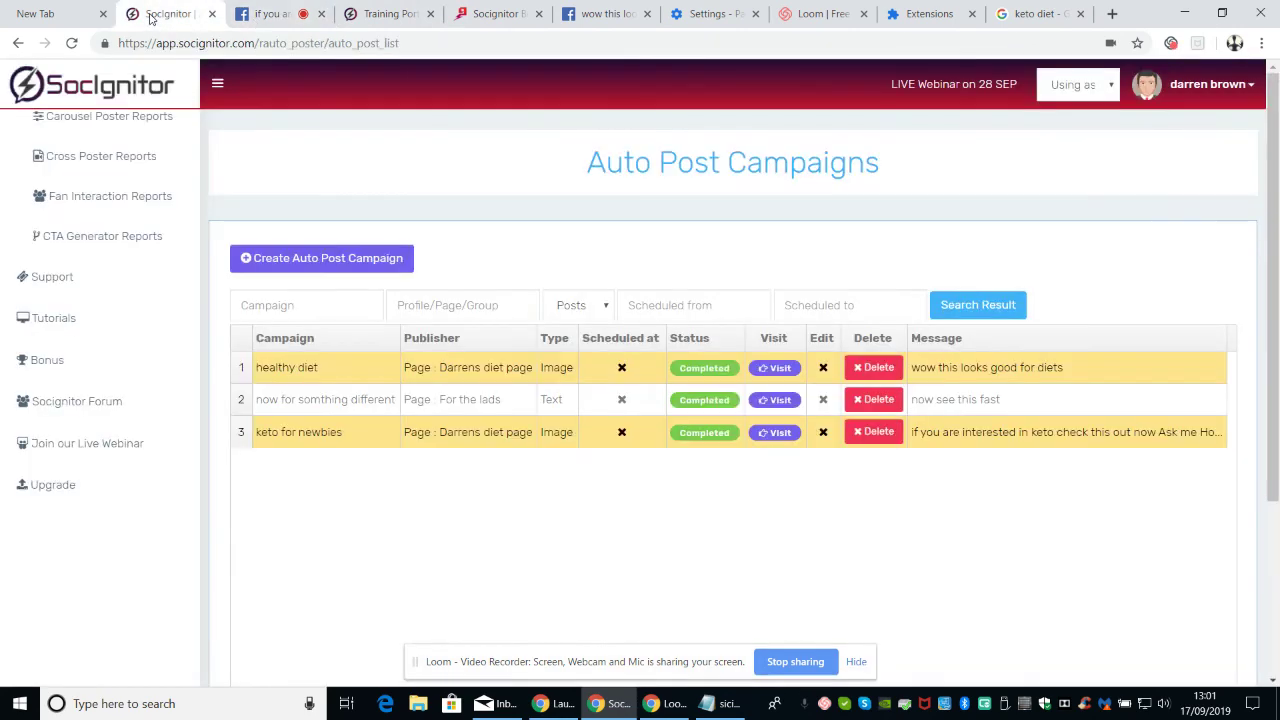